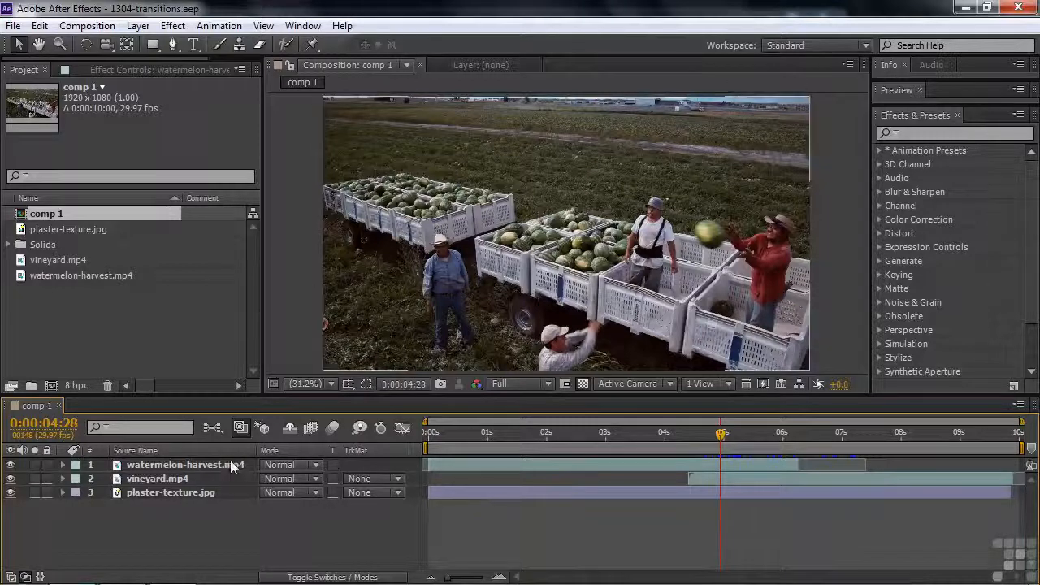
Preview the overlap of the two clips, park the current time at 0:00:04:23 and briefly solo the plaster-texture.jpg layer.
drag(722, 443, 828, 447)
click(714, 446)
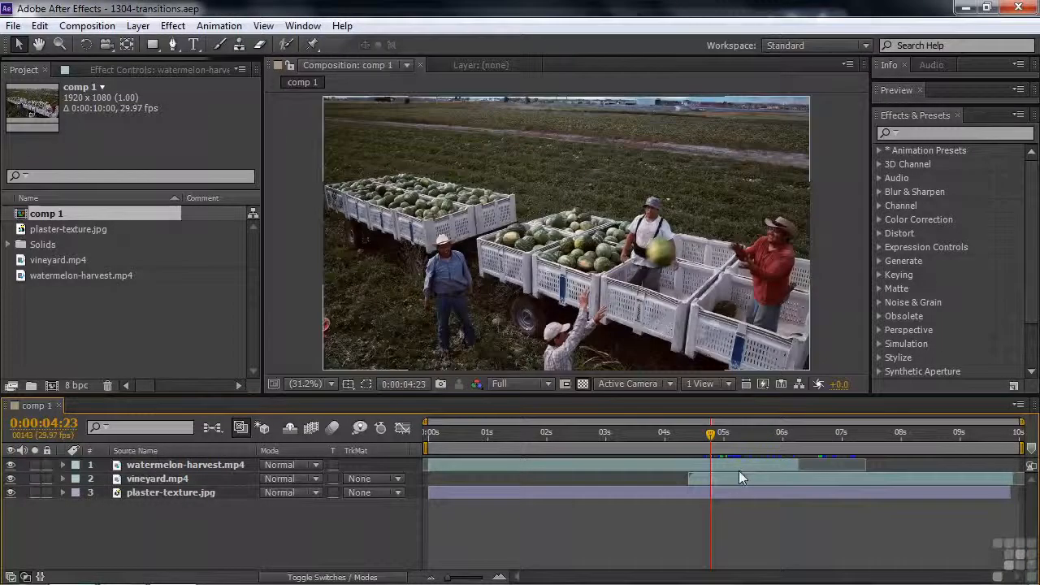
click(34, 492)
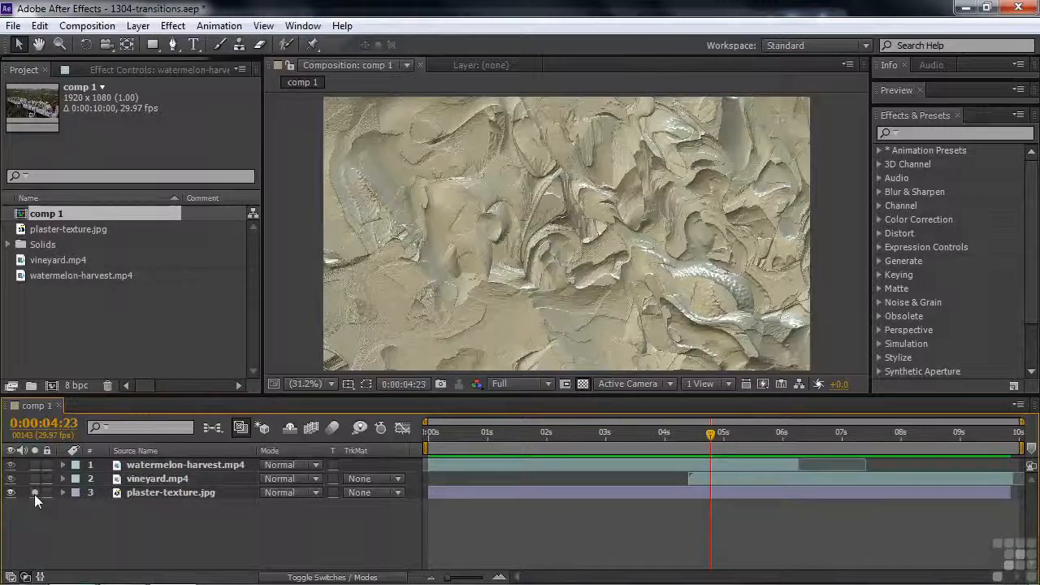
click(34, 494)
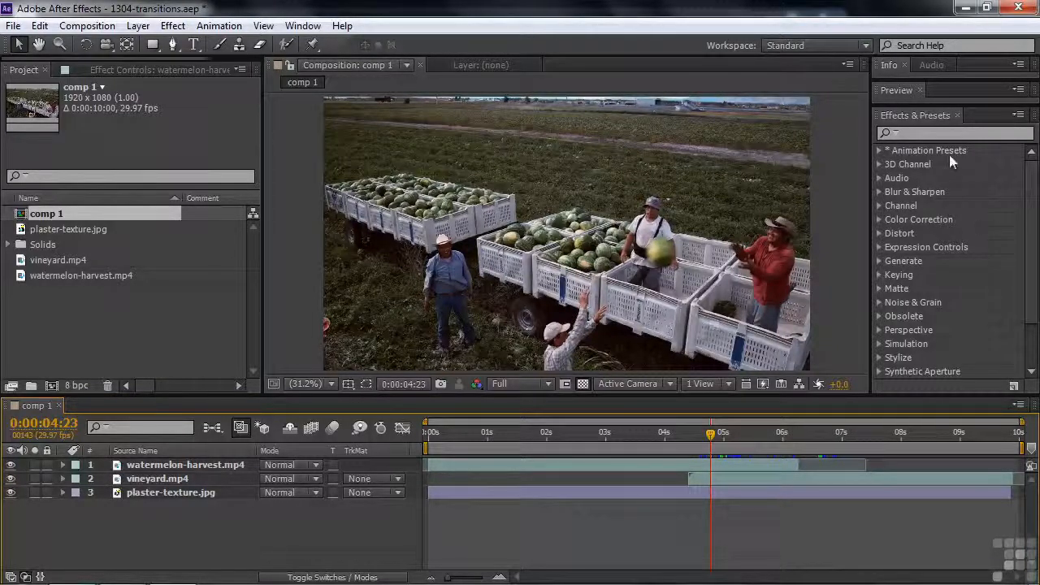
Browse the effects listed in the Transition category, from Block Dissolve to Venetian Blinds.
drag(1030, 236, 1032, 329)
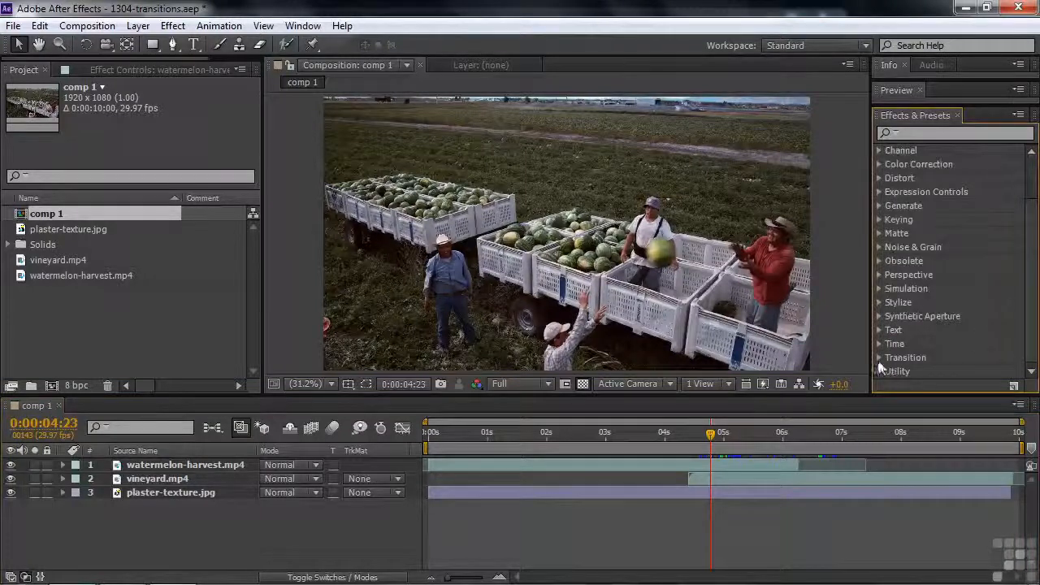
click(879, 358)
mouse_move(1030, 323)
mouse_down()
mouse_move(1036, 336)
mouse_move(1035, 312)
mouse_move(1037, 338)
mouse_move(1039, 328)
mouse_up()
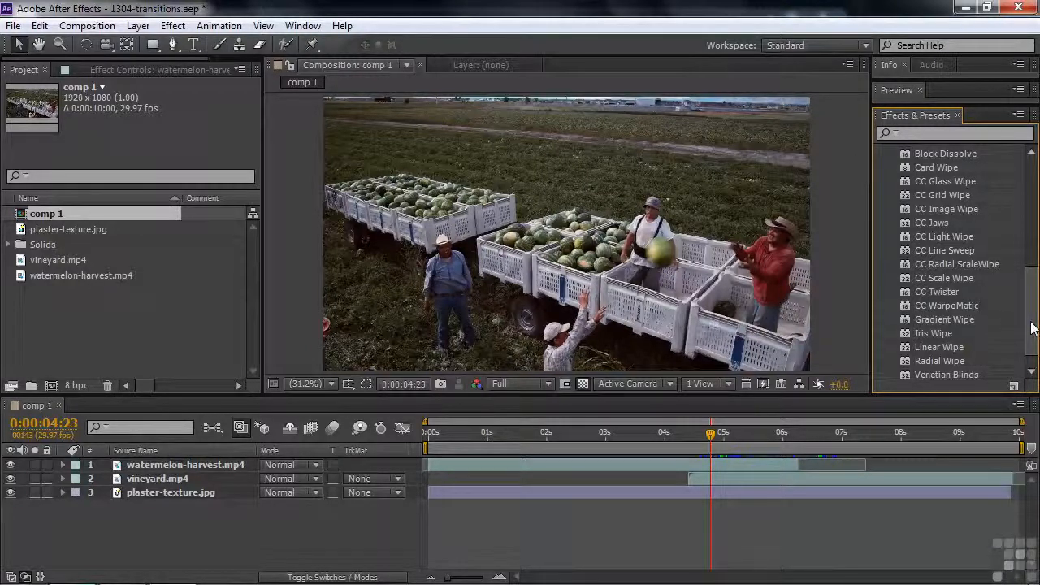
scroll(1032, 328, up, 3)
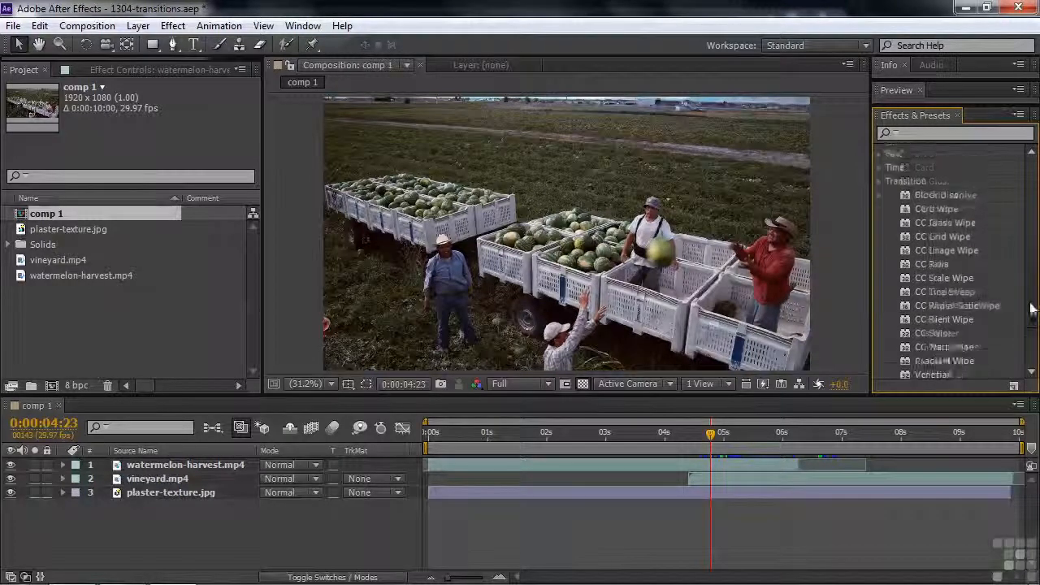
scroll(1032, 327, down, 3)
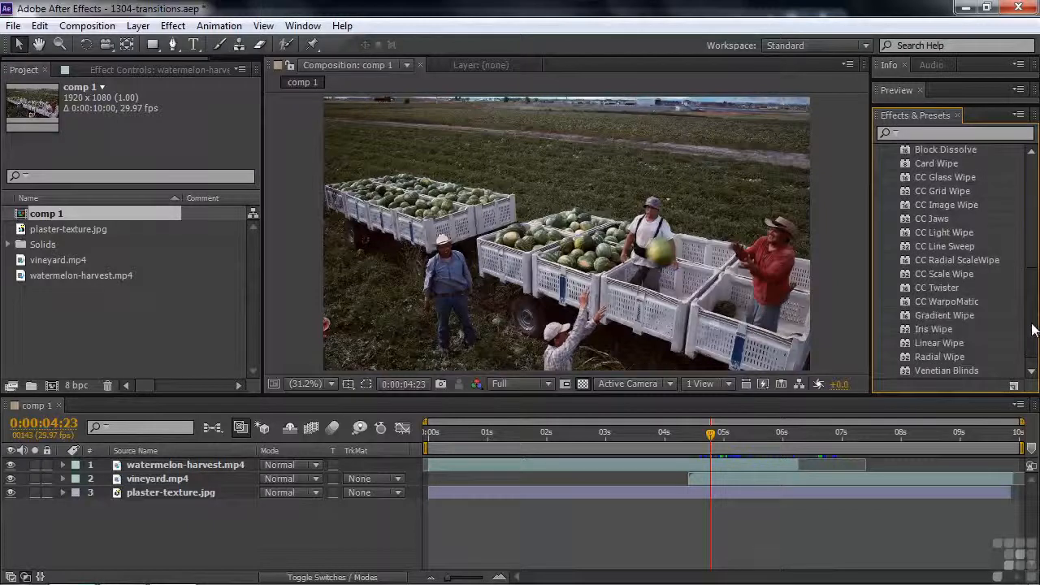
Open the watermelon-harvest.mp4 layer's effect controls and set Block Dissolve to 28% completion, block width 10 and block height 6.
click(178, 466)
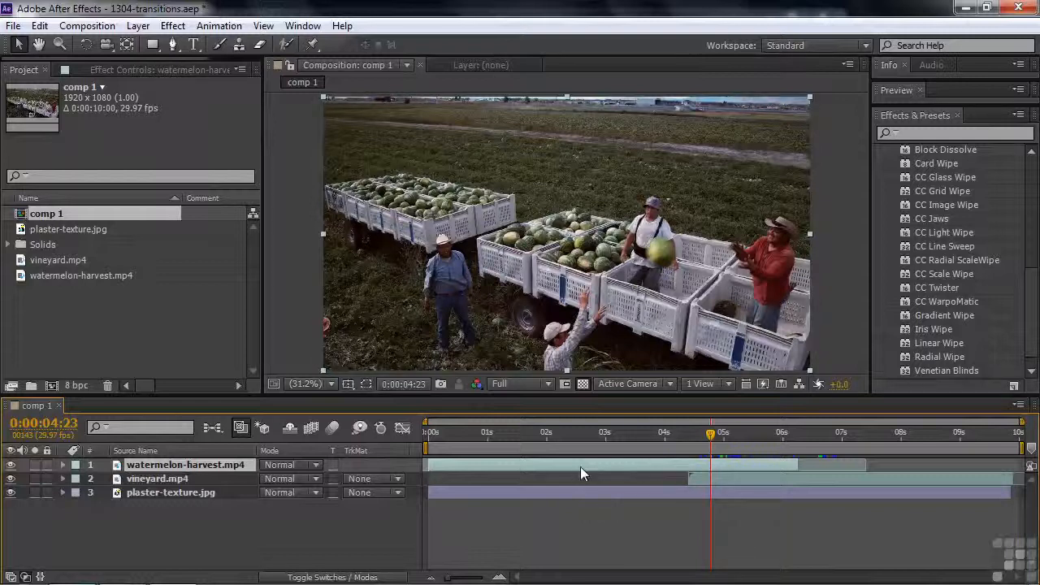
click(147, 70)
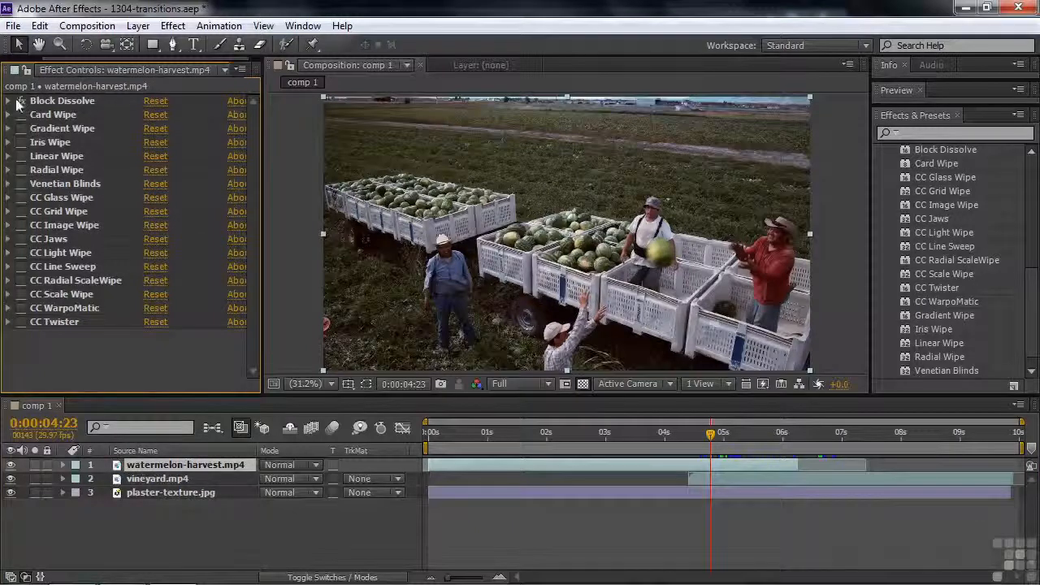
click(8, 100)
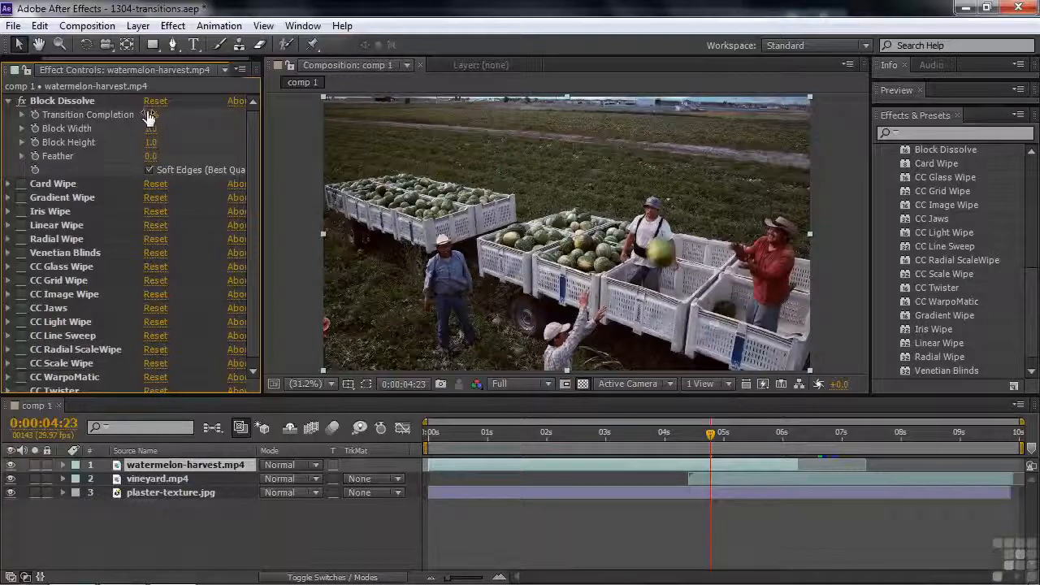
drag(149, 118, 128, 117)
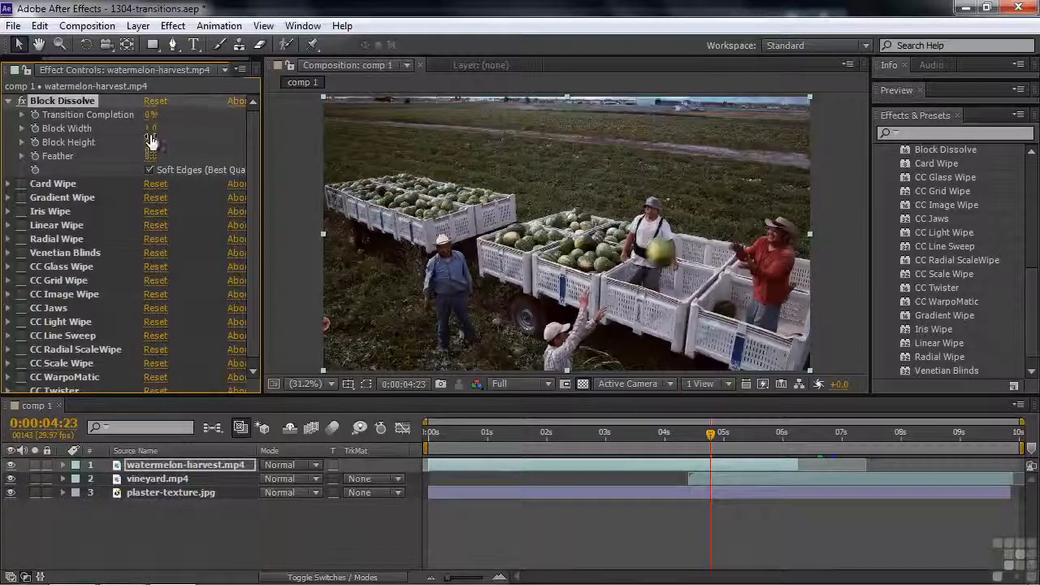
drag(156, 142, 104, 155)
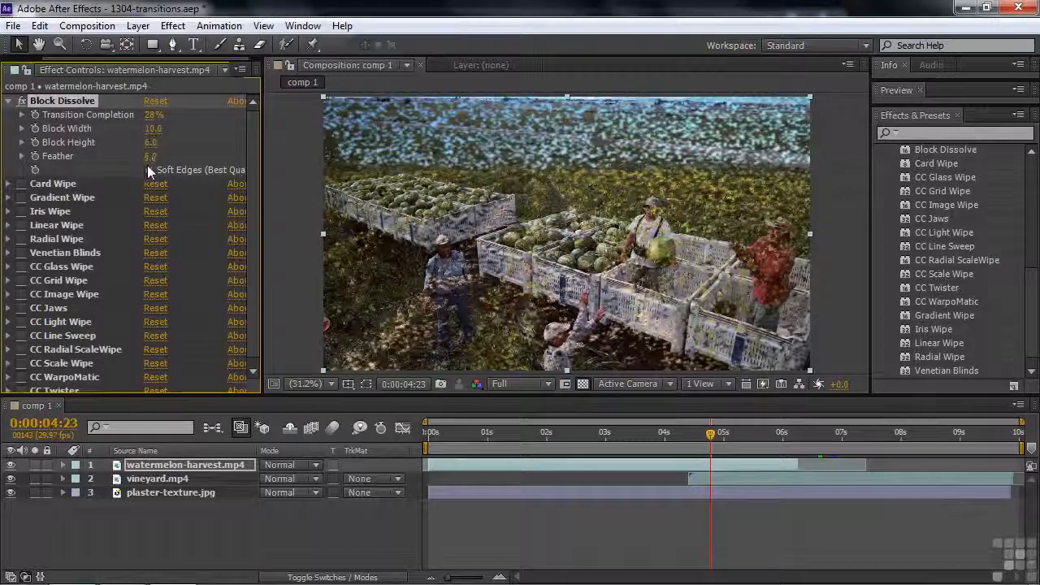
Remove Block Dissolve's feather and soft edges, and disable the effect.
click(149, 170)
click(150, 170)
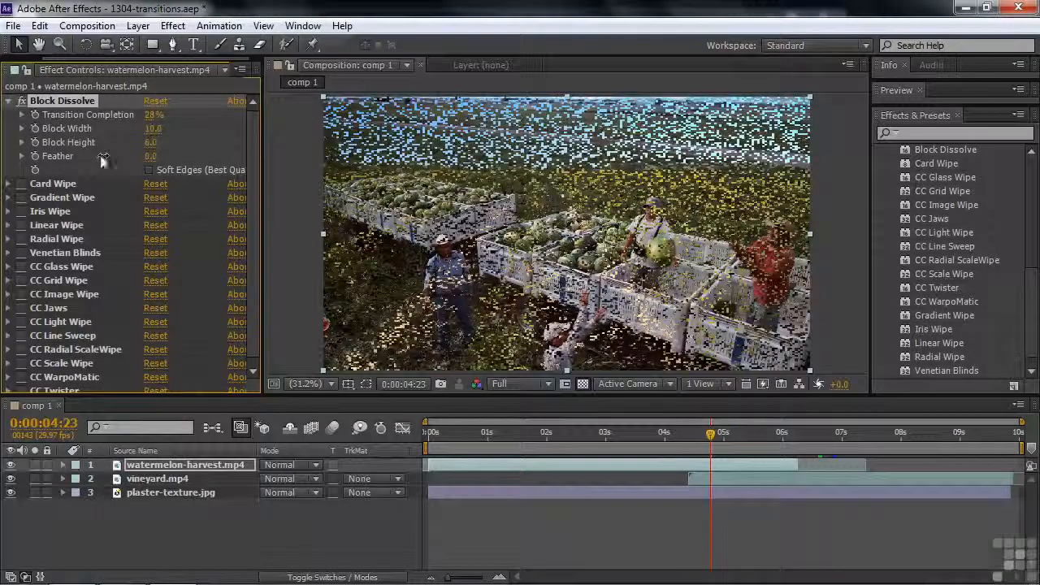
click(22, 101)
click(8, 100)
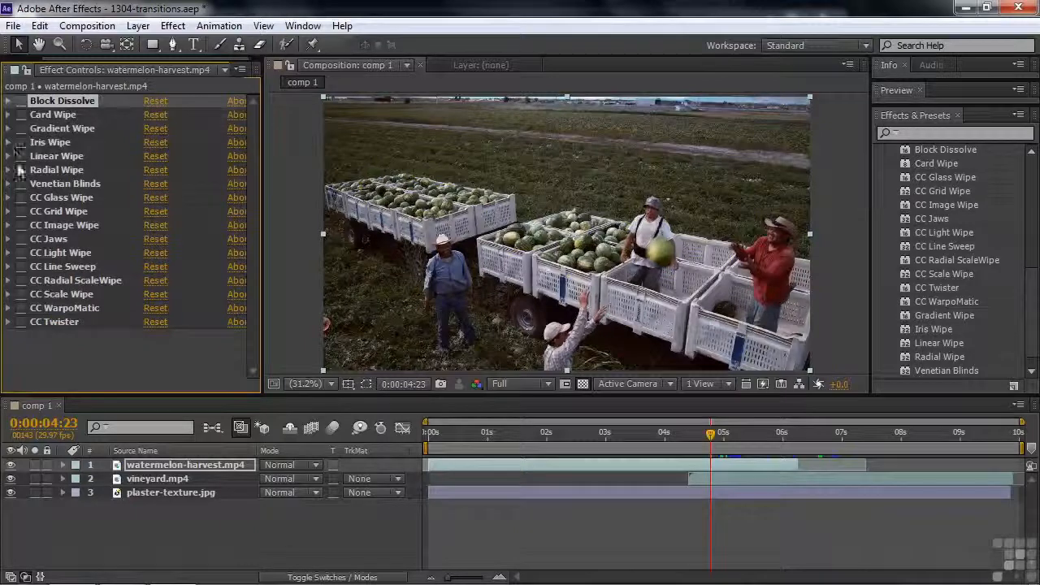
Enable Card Wipe, set its transition completion to 47% and choose vineyard.mp4 as the back layer.
click(22, 115)
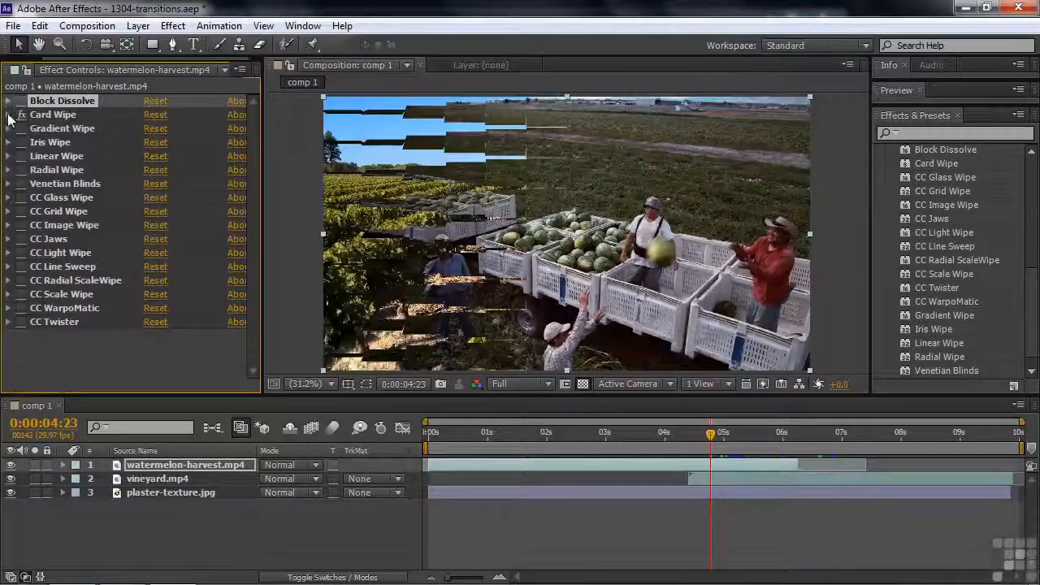
click(8, 114)
drag(152, 129, 186, 144)
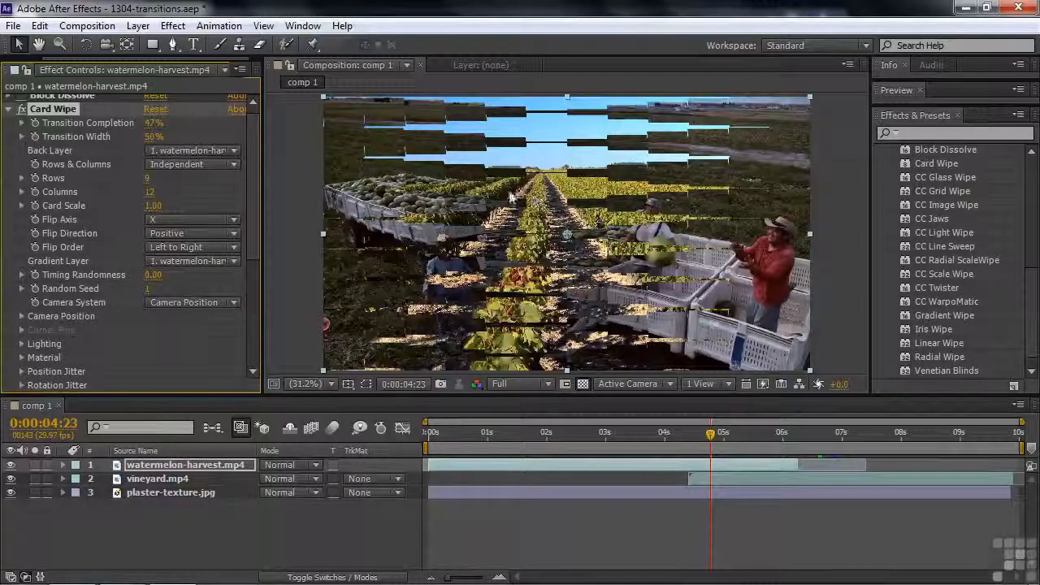
click(233, 153)
click(216, 208)
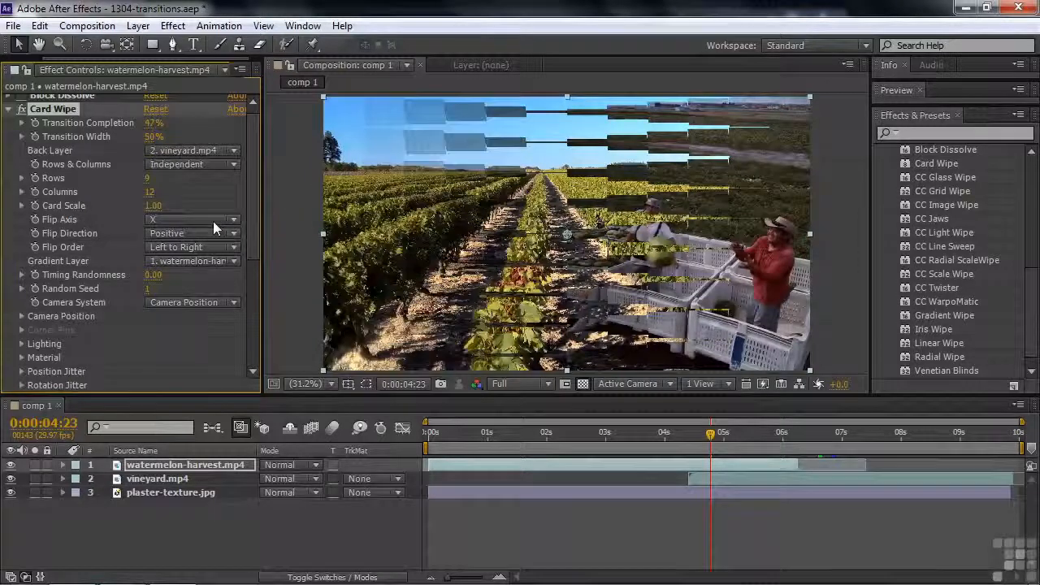
Set Card Wipe's transition completion to 35% and disable the effect.
mouse_move(152, 122)
mouse_down()
mouse_move(213, 133)
mouse_move(134, 133)
mouse_move(145, 134)
mouse_up()
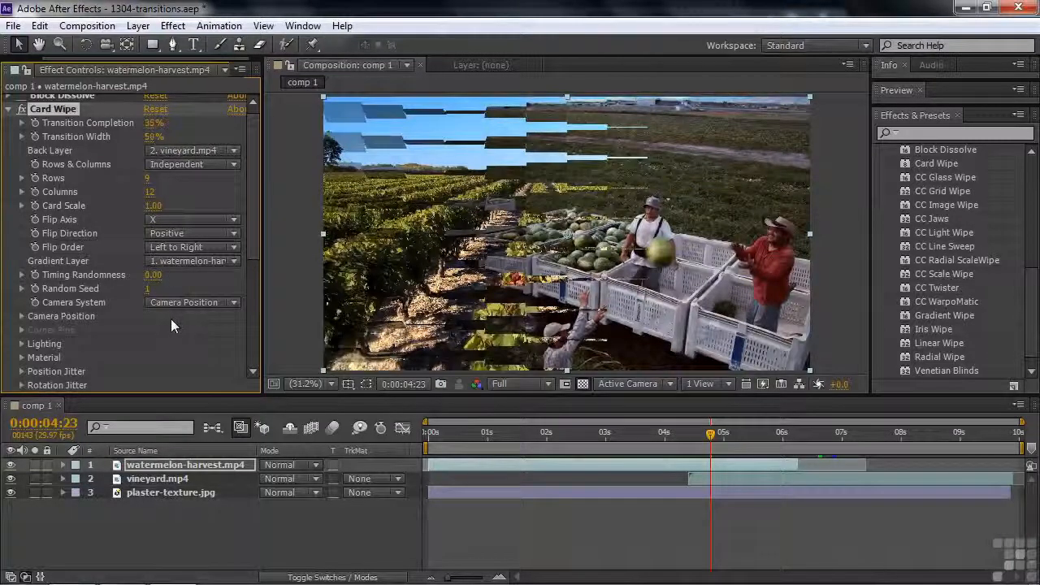
click(21, 109)
click(9, 109)
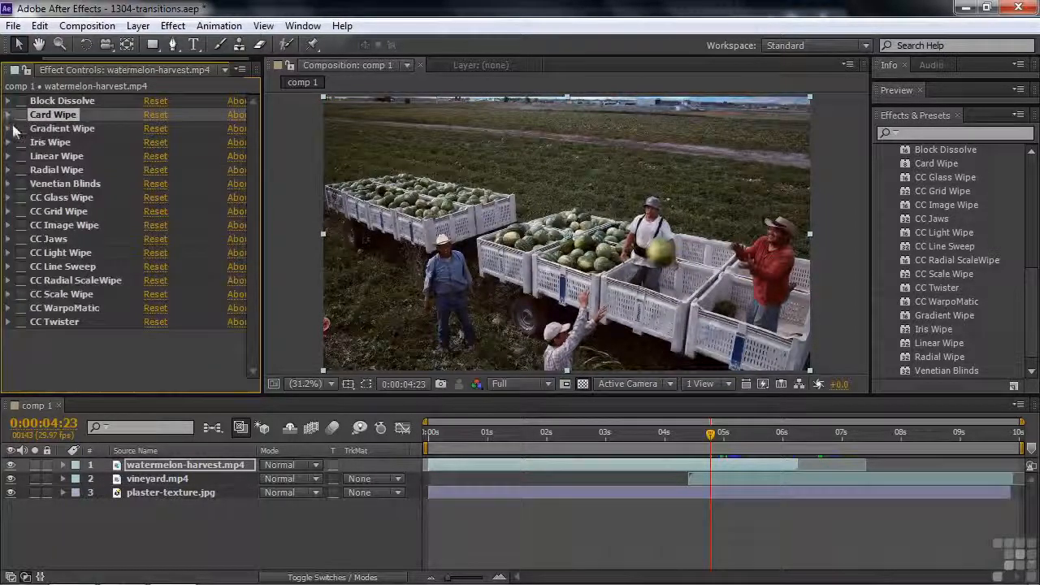
Enable Gradient Wipe with plaster-texture.jpg as the gradient layer, set its completion to 17%, and disable the effect.
click(9, 129)
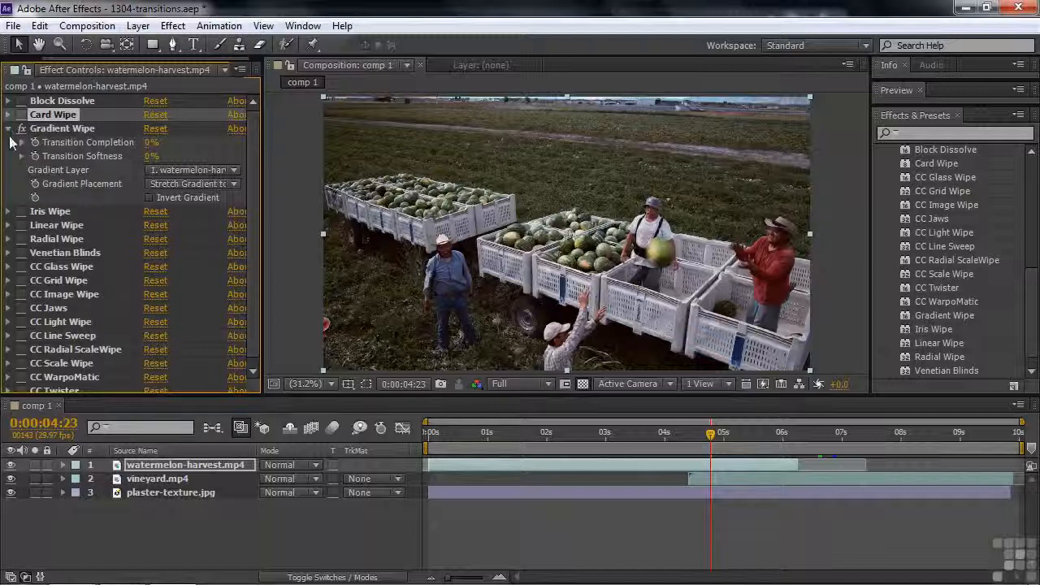
click(221, 171)
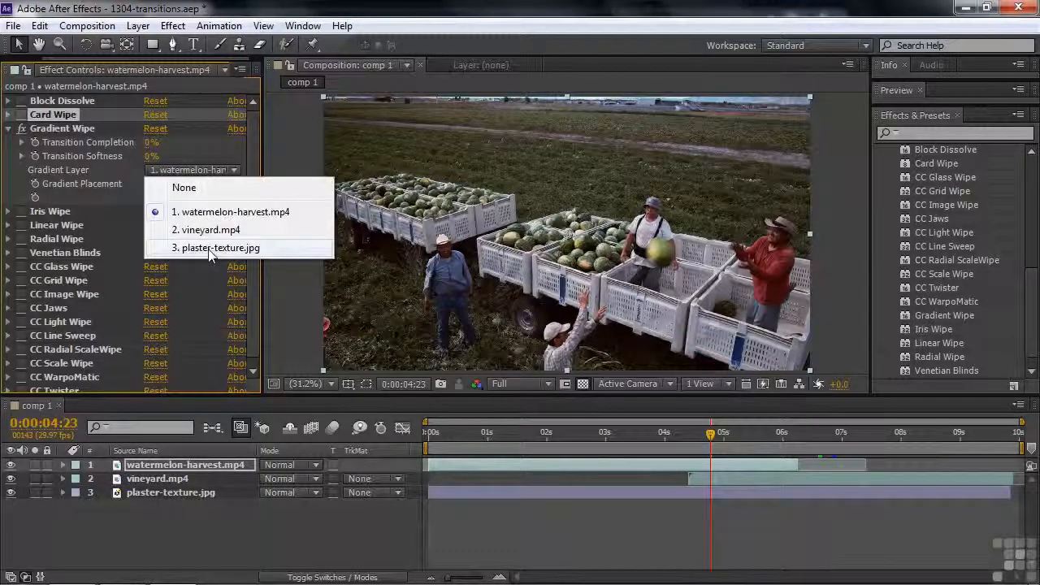
click(208, 248)
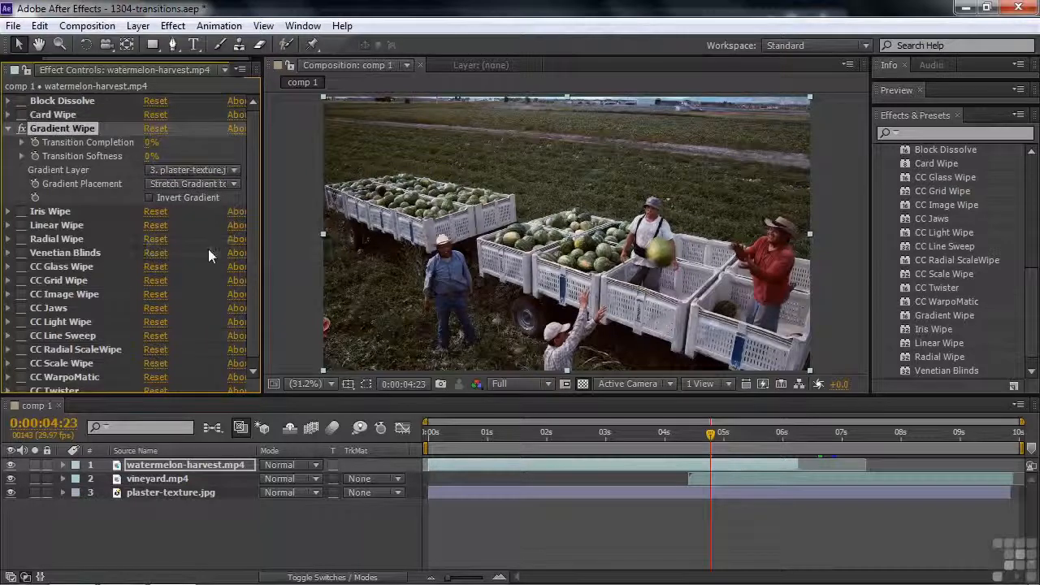
drag(152, 143, 170, 151)
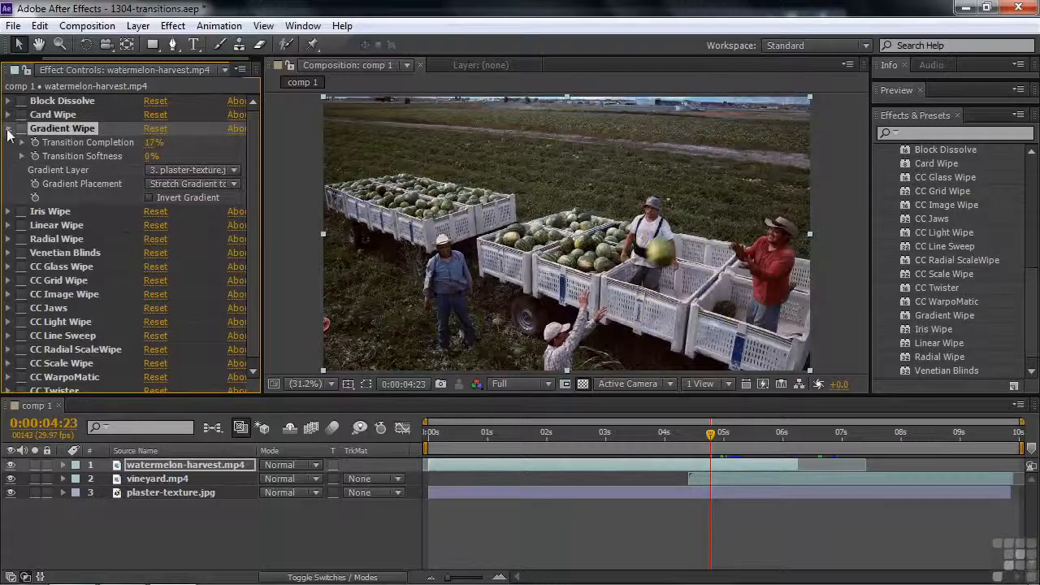
click(8, 129)
View the Iris Wipe settings and switch that effect off, then enable Linear Wipe with 34% transition completion.
click(34, 145)
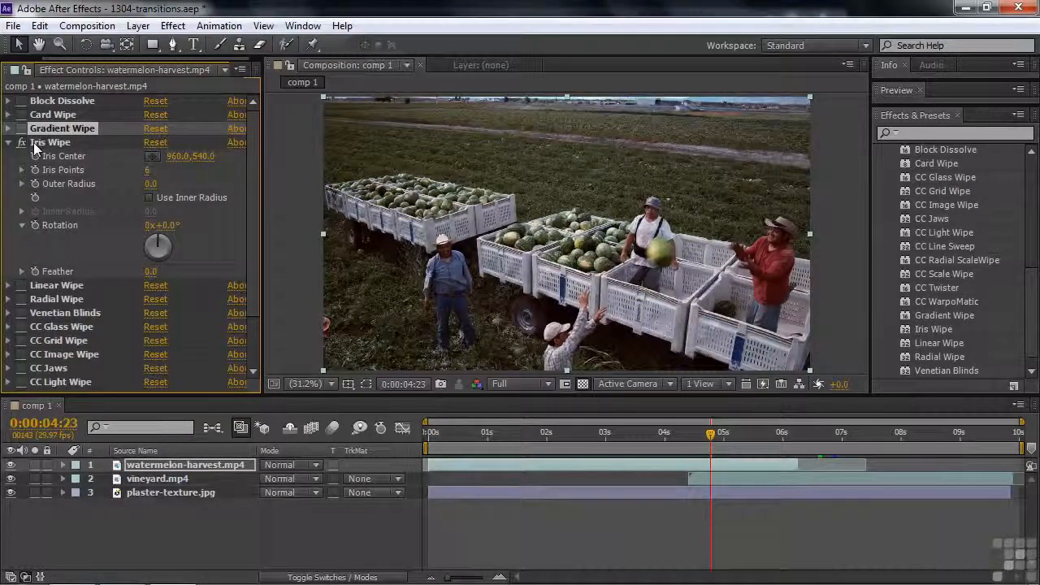
click(9, 143)
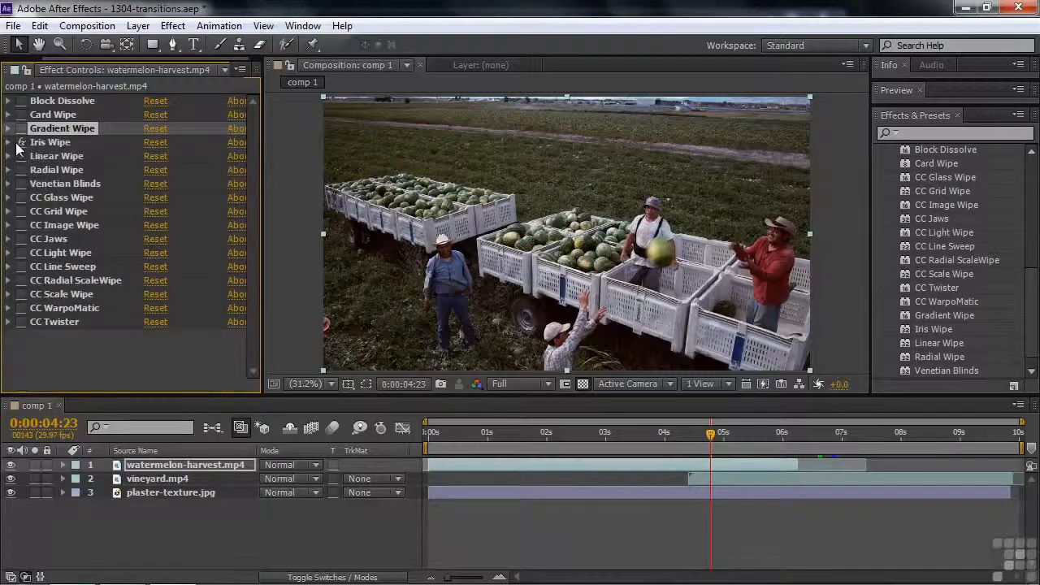
click(21, 156)
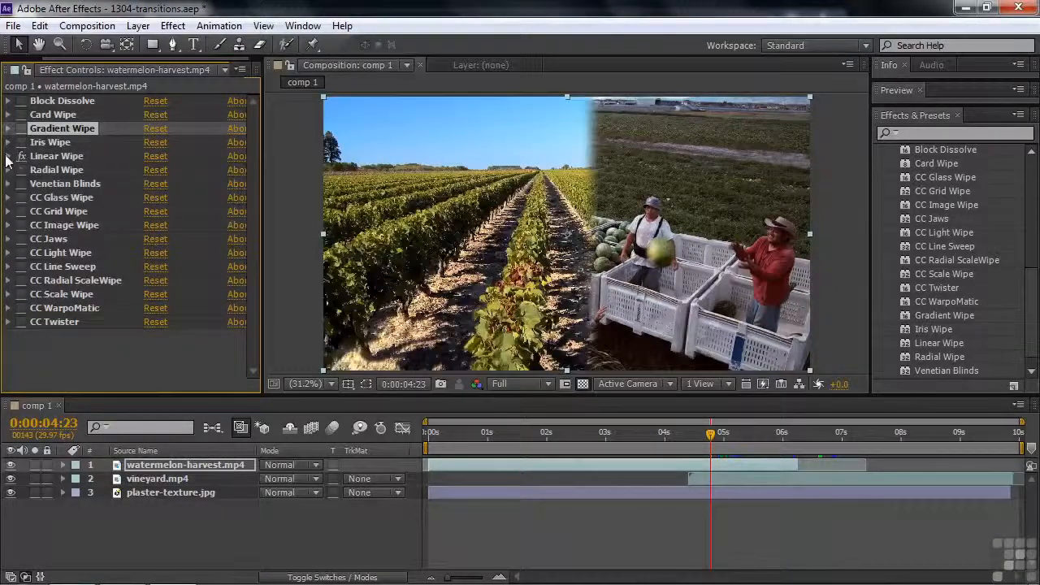
click(9, 156)
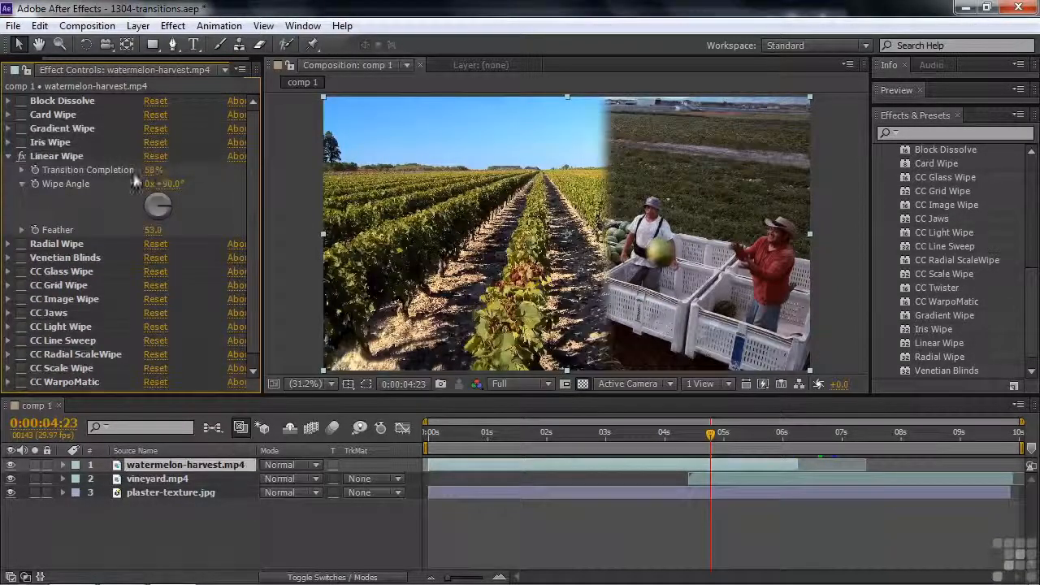
mouse_move(148, 171)
mouse_down()
mouse_move(178, 172)
mouse_move(114, 174)
mouse_move(130, 172)
mouse_up()
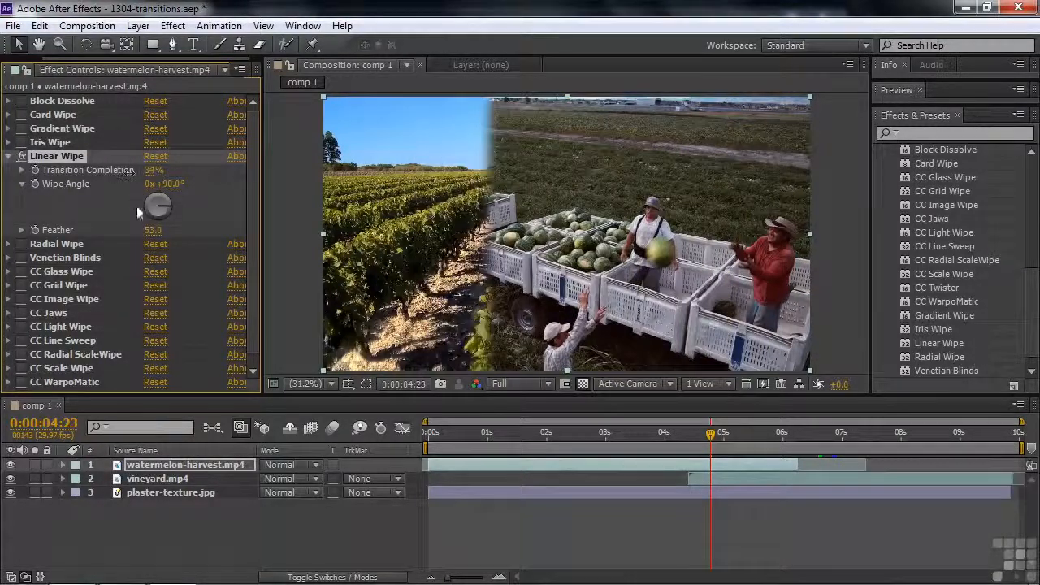
Reset Linear Wipe, set its transition completion to 47% and feather to 72, and disable the effect.
click(155, 156)
drag(151, 171, 185, 173)
drag(150, 230, 203, 236)
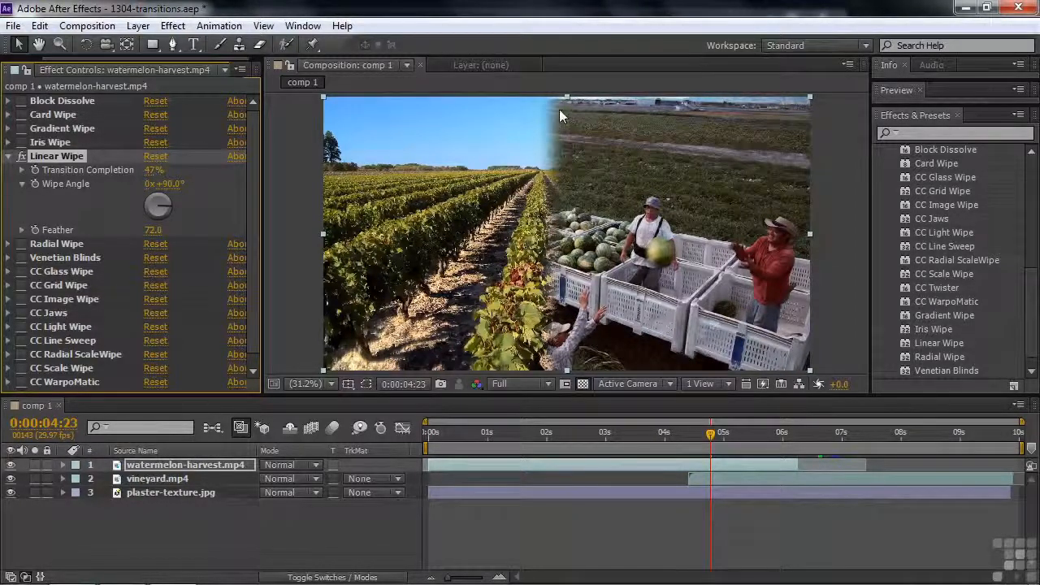
click(22, 156)
click(9, 157)
Enable Radial Wipe, set its transition completion to 7% and move the wipe center to 1297.9, 407.0.
click(9, 169)
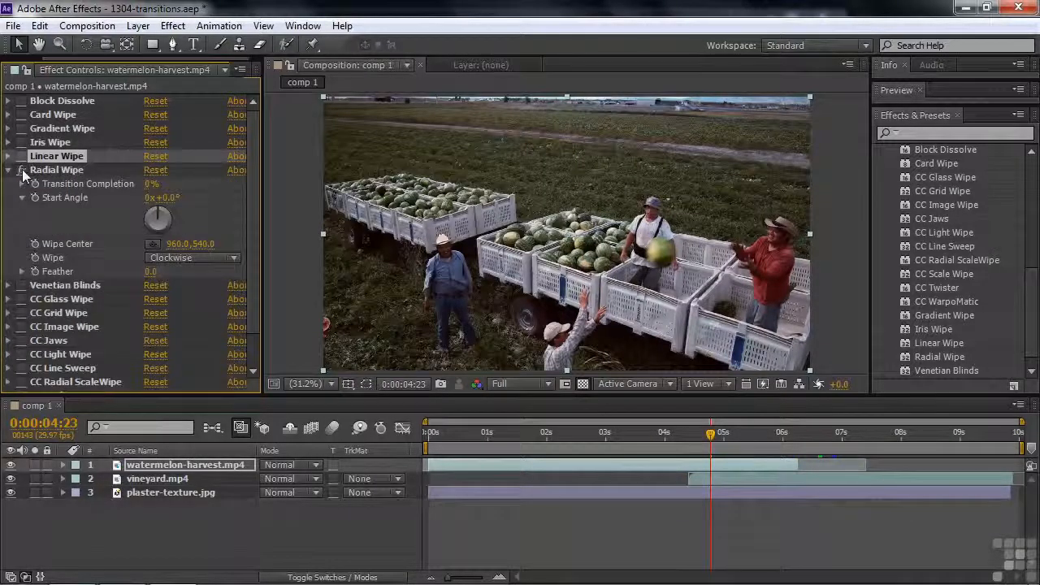
drag(150, 185, 170, 199)
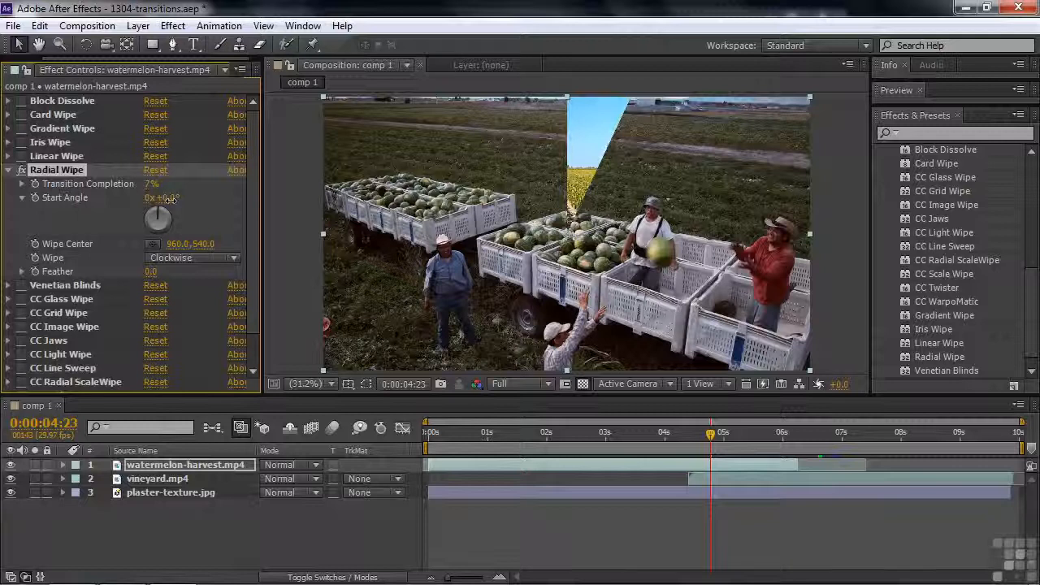
click(153, 245)
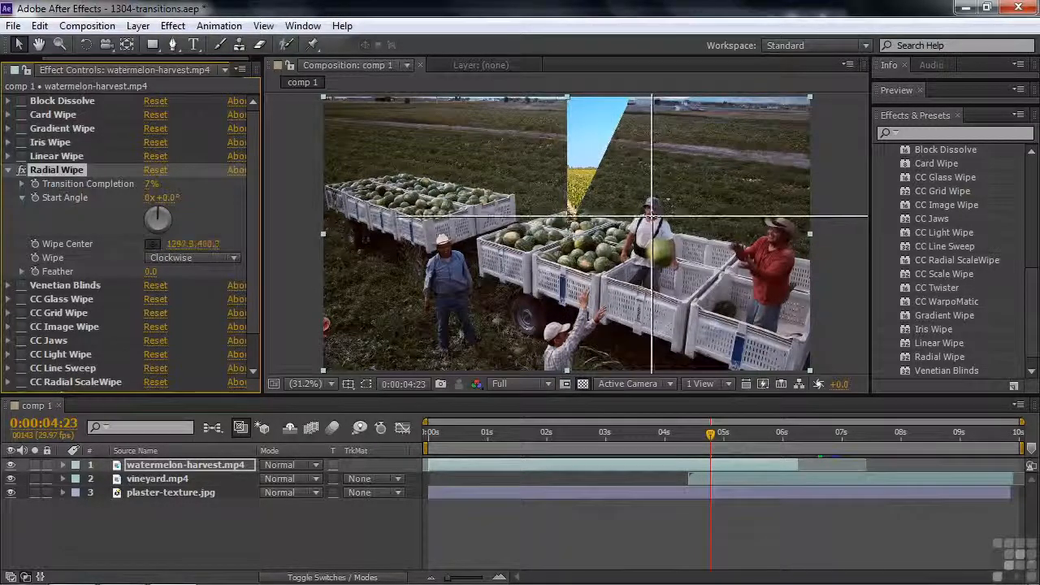
click(662, 200)
Lower Radial Wipe's transition completion and disable the effect.
mouse_move(161, 185)
mouse_down()
mouse_move(186, 186)
mouse_move(150, 185)
mouse_up()
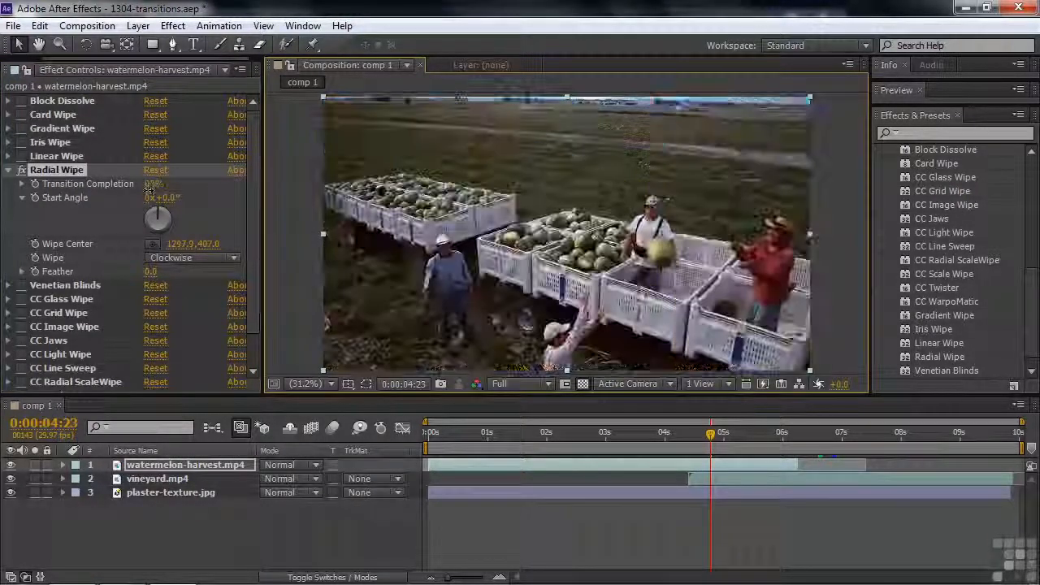
click(21, 170)
click(9, 170)
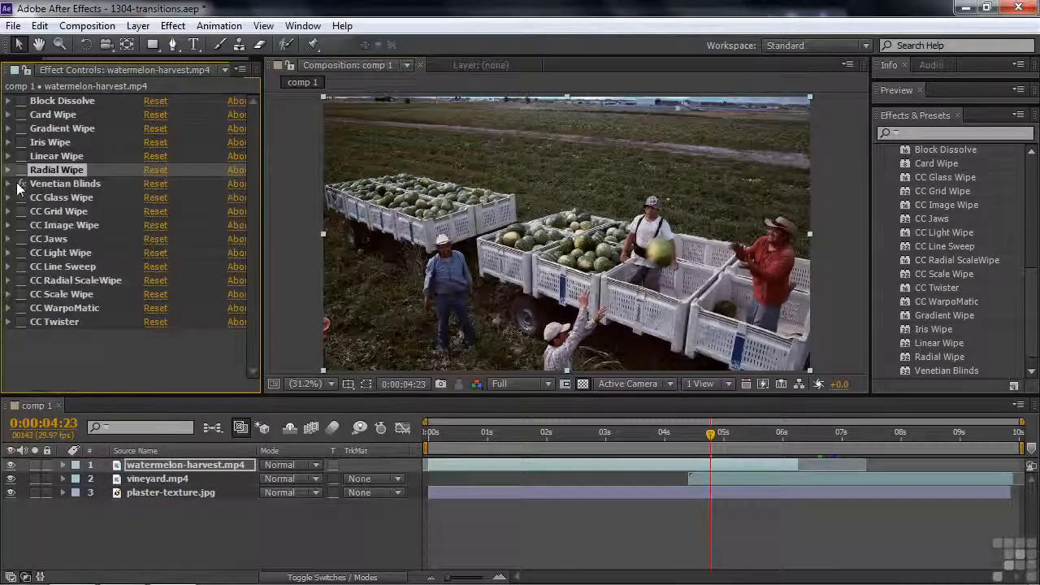
Enable Venetian Blinds with 22% transition completion, width 58 and feather 8, and disable the effect after viewing it.
click(8, 183)
drag(150, 198, 161, 202)
drag(168, 206, 174, 206)
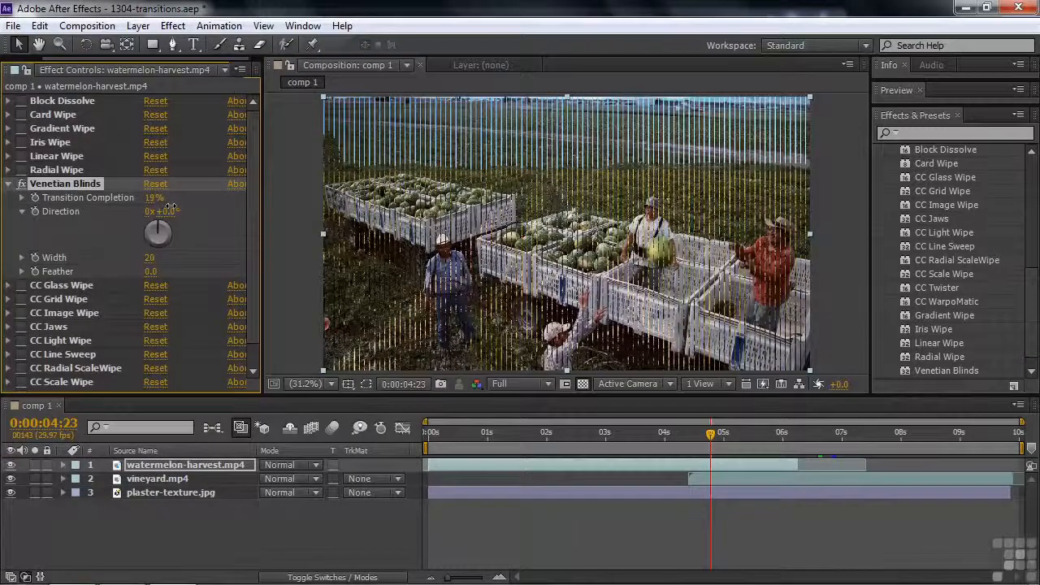
mouse_move(151, 267)
mouse_down()
mouse_move(184, 271)
mouse_move(162, 274)
mouse_up()
click(22, 183)
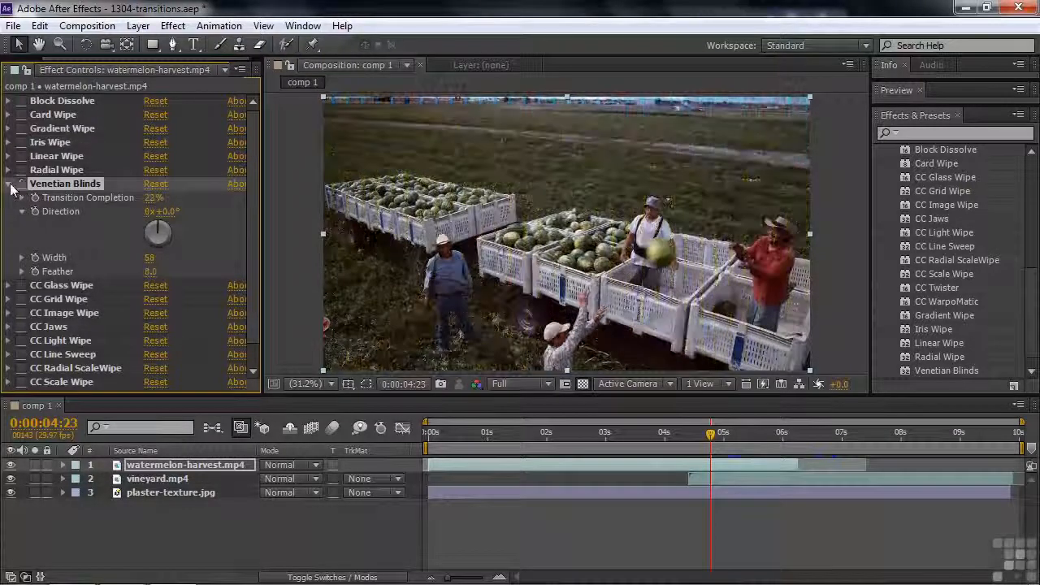
click(8, 184)
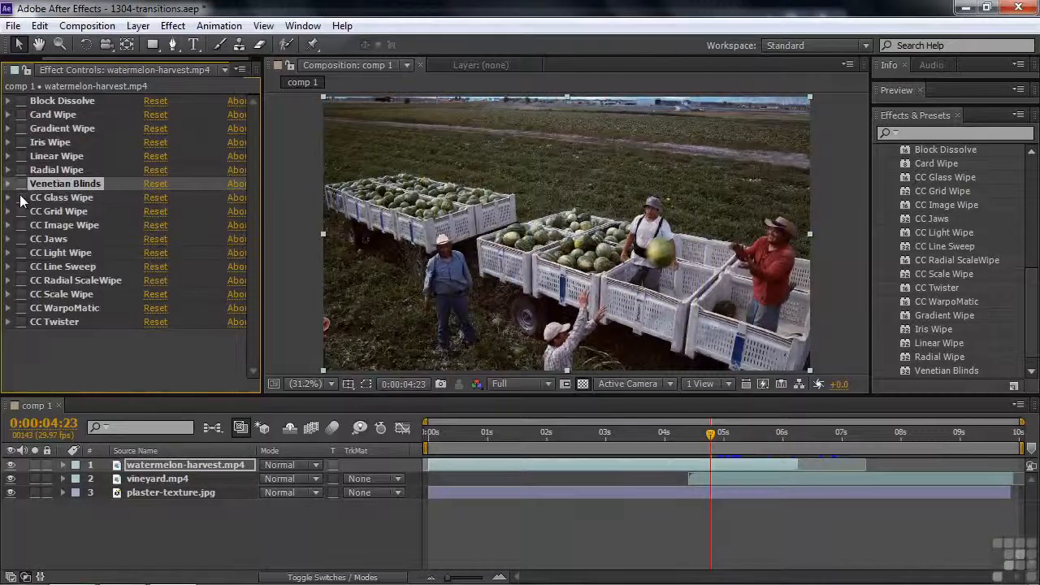
Enable CC Glass Wipe with plaster-texture.jpg as gradient layer, set its completion to 56%, and switch the effect off.
click(10, 198)
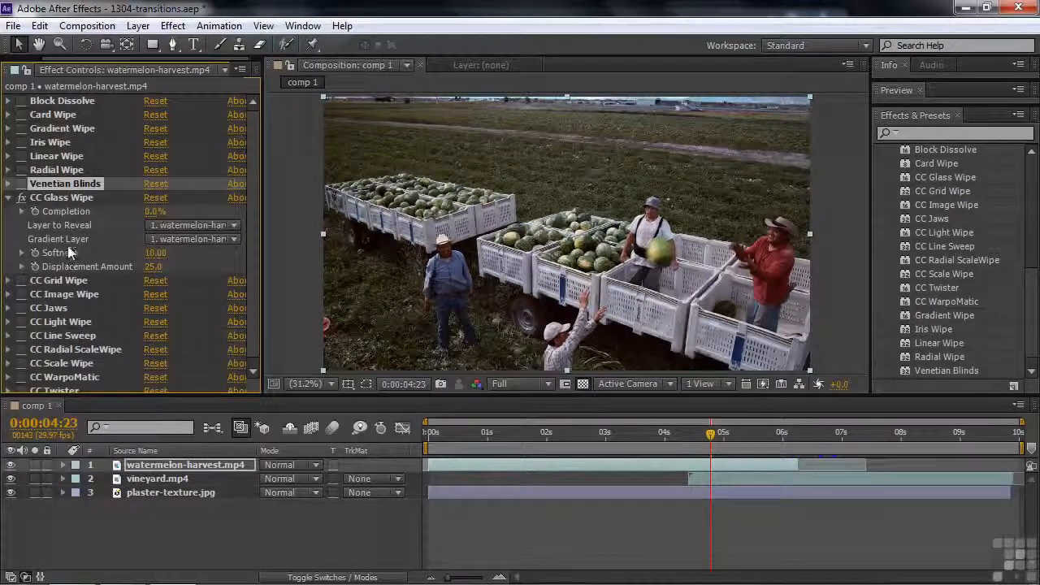
click(232, 239)
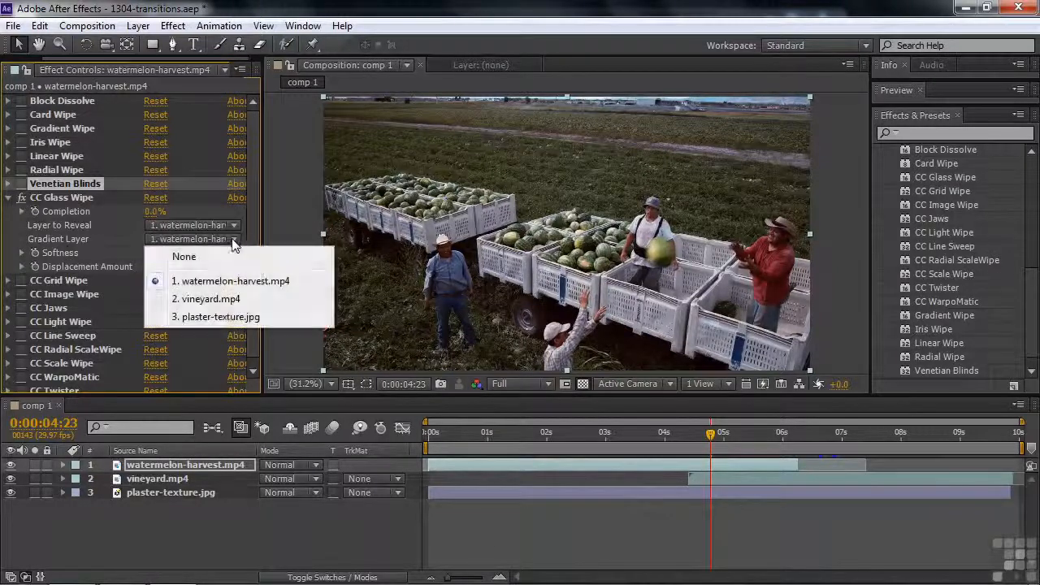
click(227, 317)
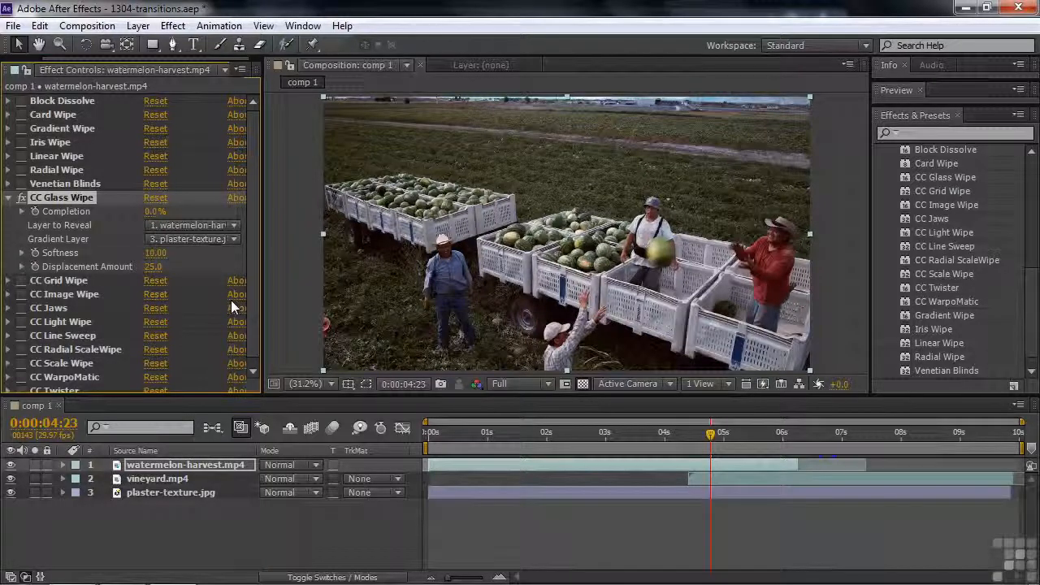
drag(153, 211, 171, 220)
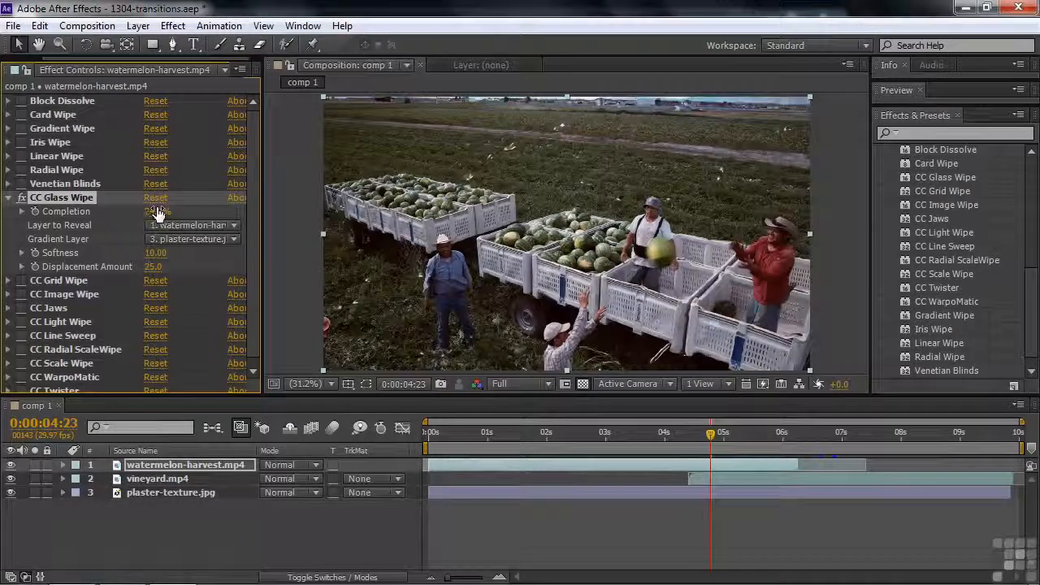
drag(158, 213, 159, 212)
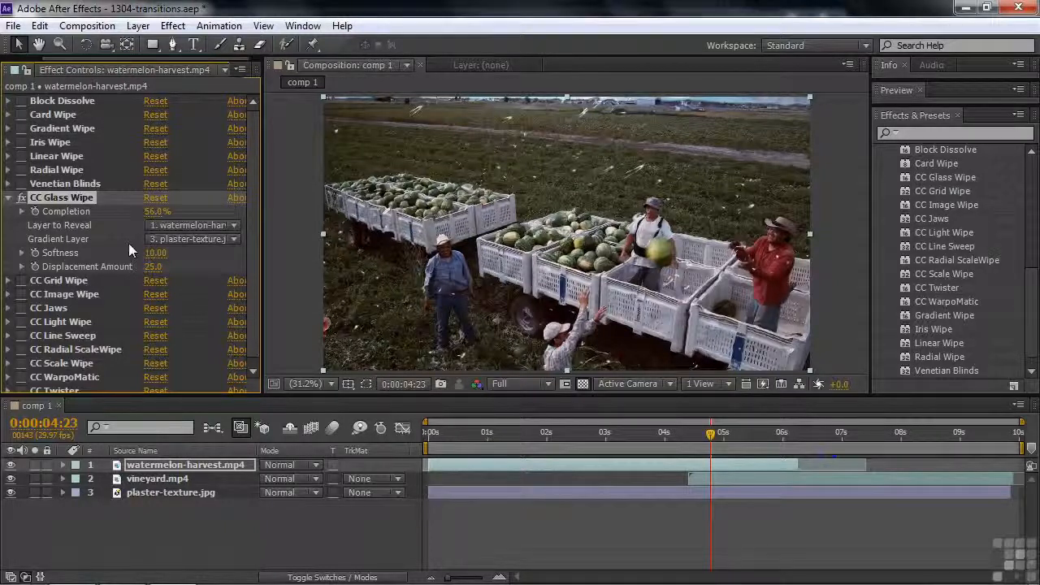
click(16, 198)
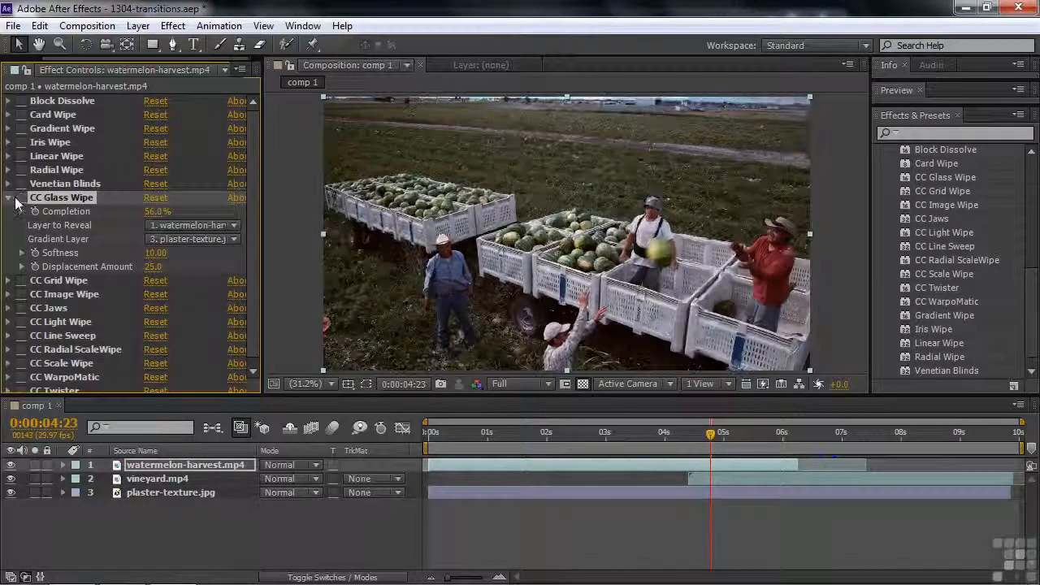
click(10, 197)
Enable CC Grid Wipe, set its completion to 37%, and switch the effect off.
click(10, 211)
click(22, 211)
drag(155, 225, 204, 239)
click(22, 211)
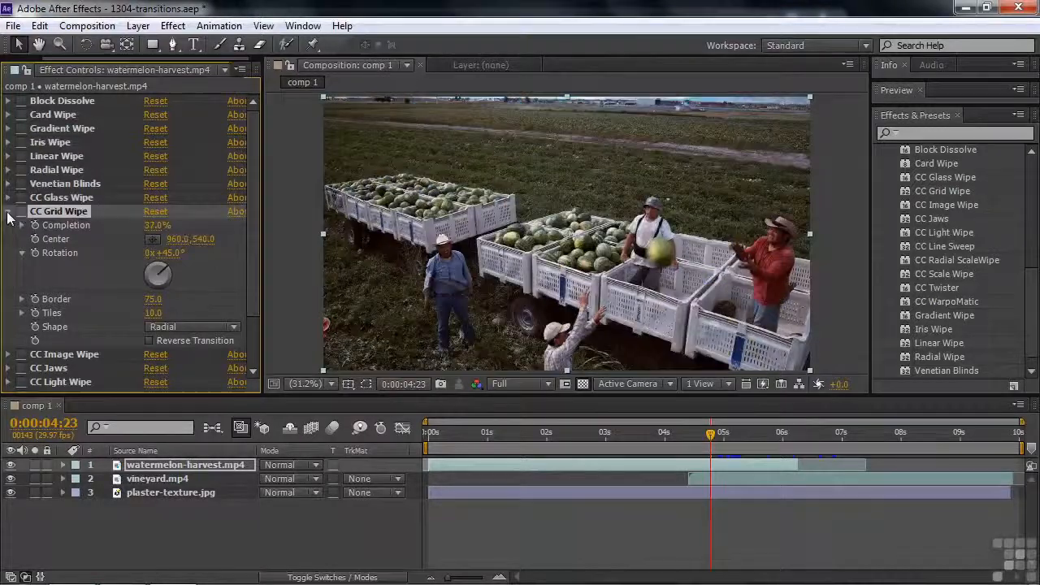
click(8, 211)
Enable CC Image Wipe with plaster-texture.jpg as its gradient layer, set completion to 42%, and disable the effect.
click(20, 226)
click(21, 225)
click(8, 226)
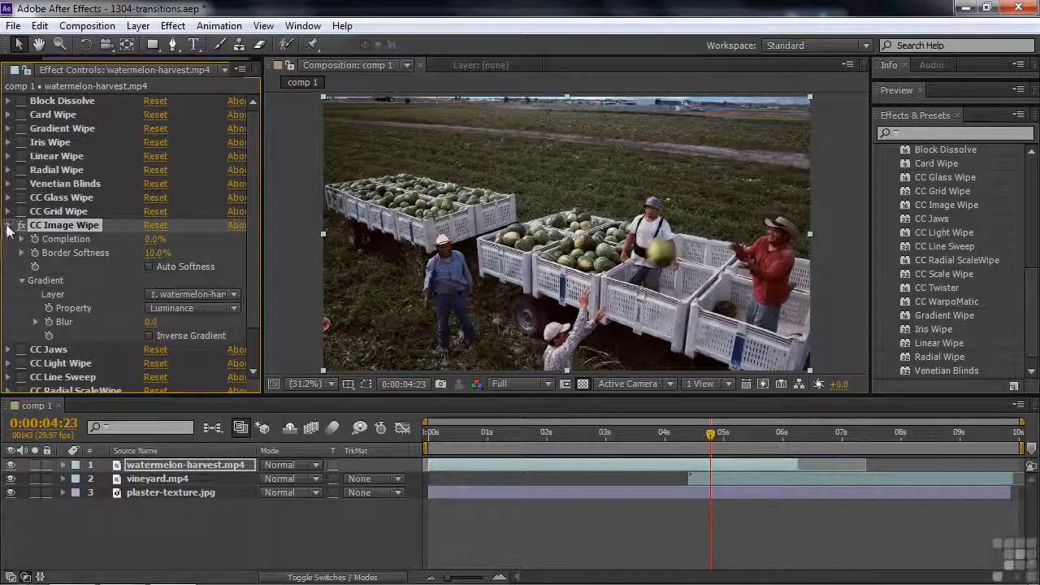
mouse_move(152, 240)
mouse_down()
mouse_move(213, 252)
mouse_move(138, 244)
mouse_up()
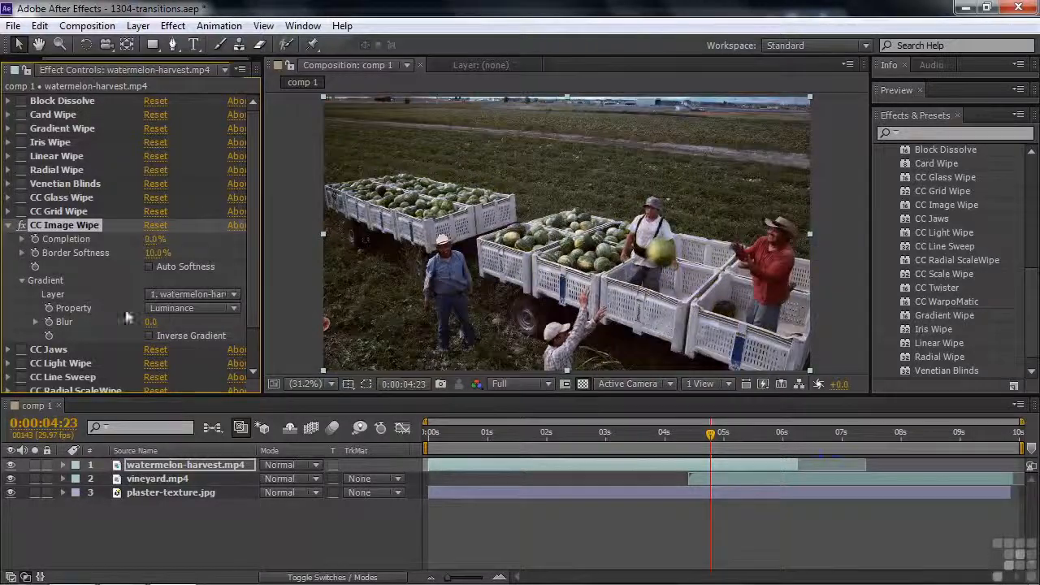
click(234, 294)
click(219, 373)
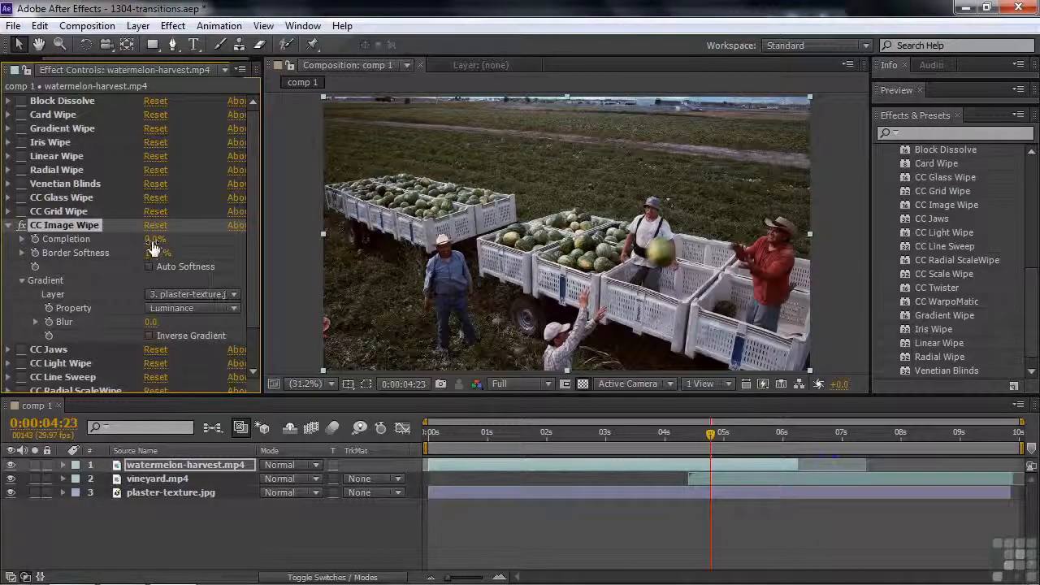
mouse_move(174, 242)
mouse_down()
mouse_move(227, 248)
mouse_move(194, 248)
mouse_up()
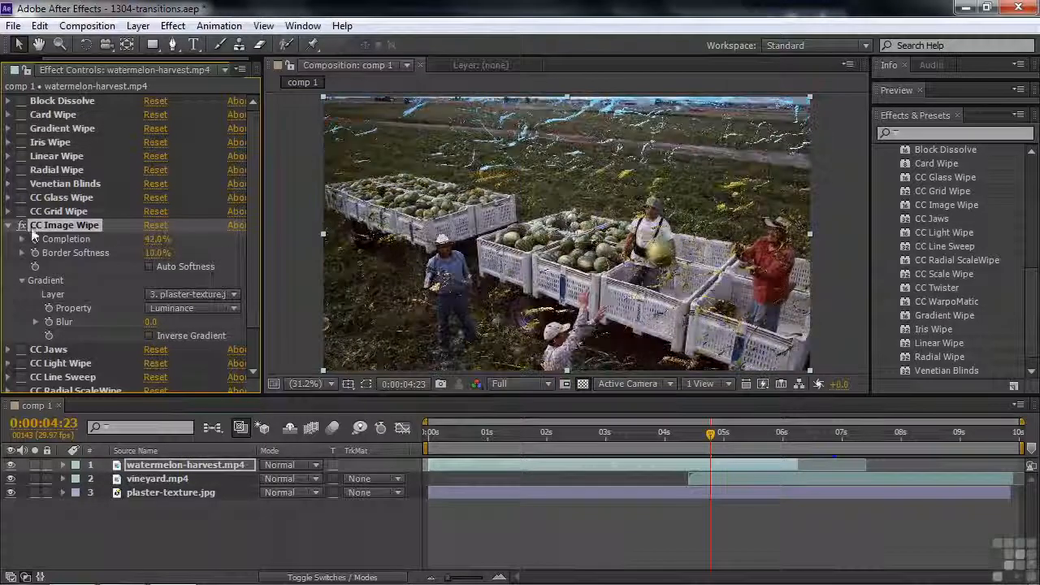
click(21, 225)
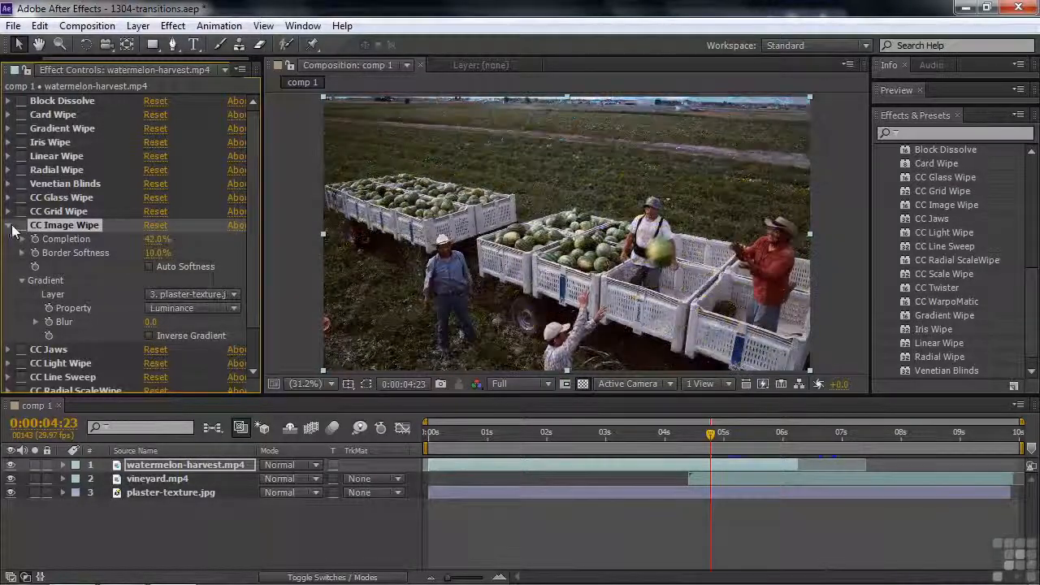
click(9, 225)
Enable CC Jaws, set its completion to 45% and direction to 1°, and disable the effect.
click(21, 239)
click(8, 239)
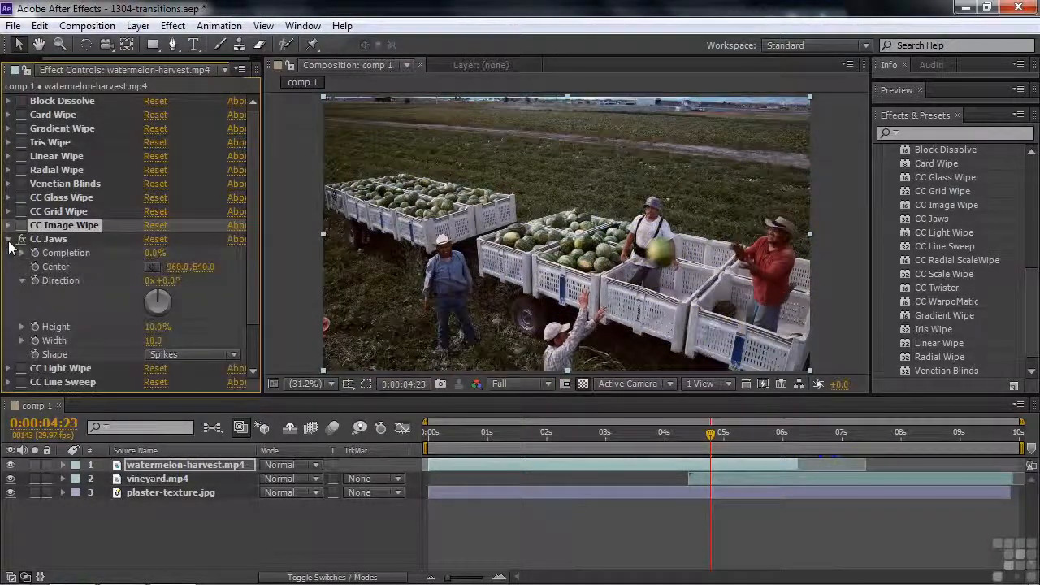
drag(152, 253, 168, 280)
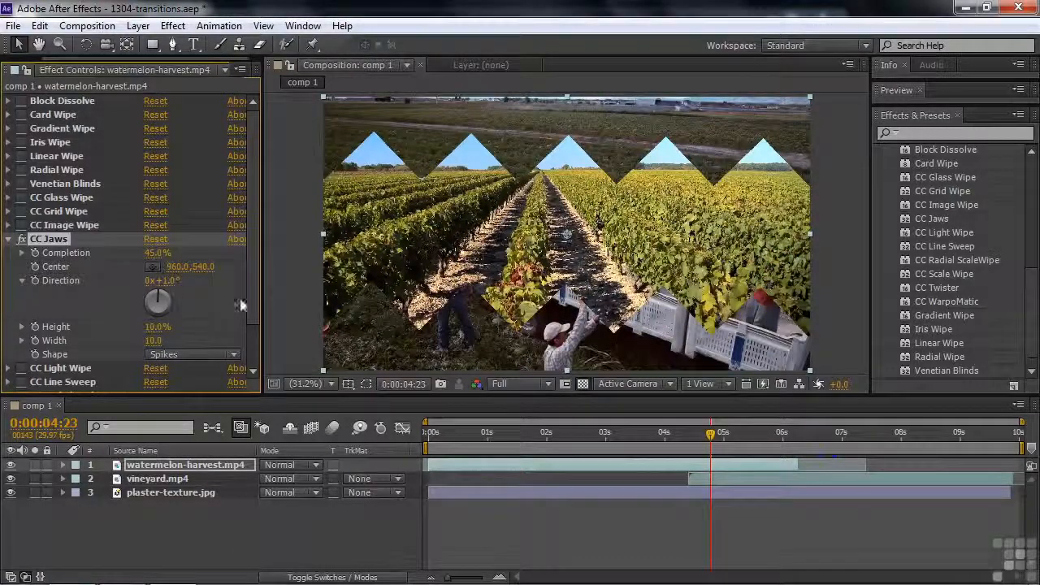
click(20, 240)
click(8, 239)
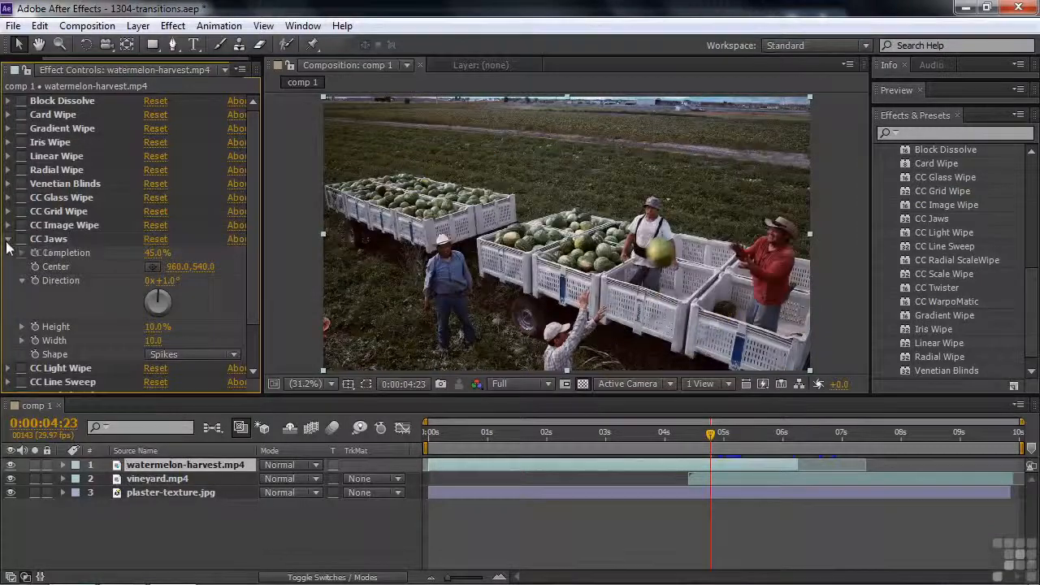
Enable CC Light Wipe at 20% completion, turn on Color from Source, and reduce the completion.
click(8, 252)
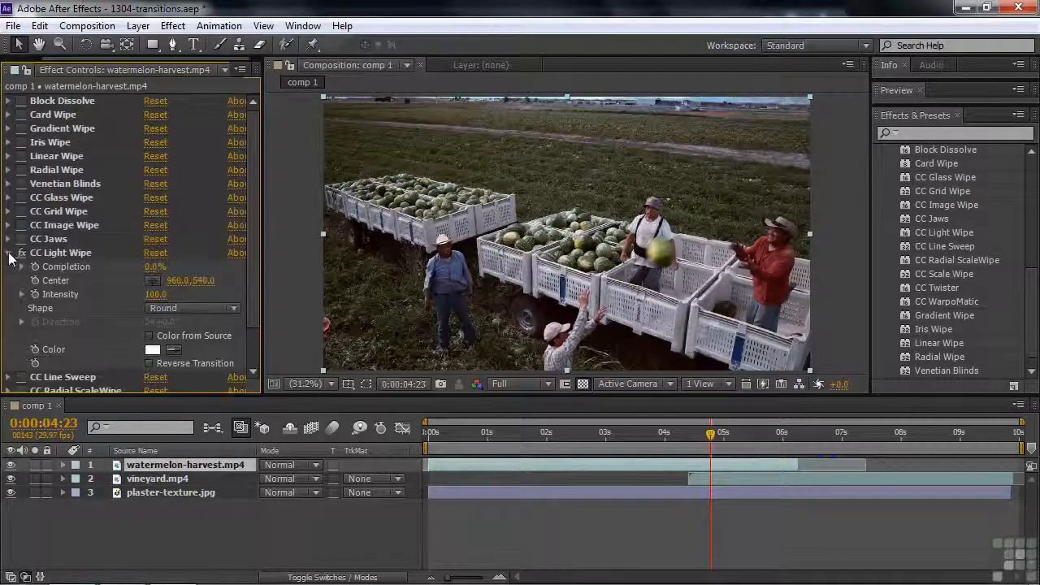
drag(149, 271, 185, 279)
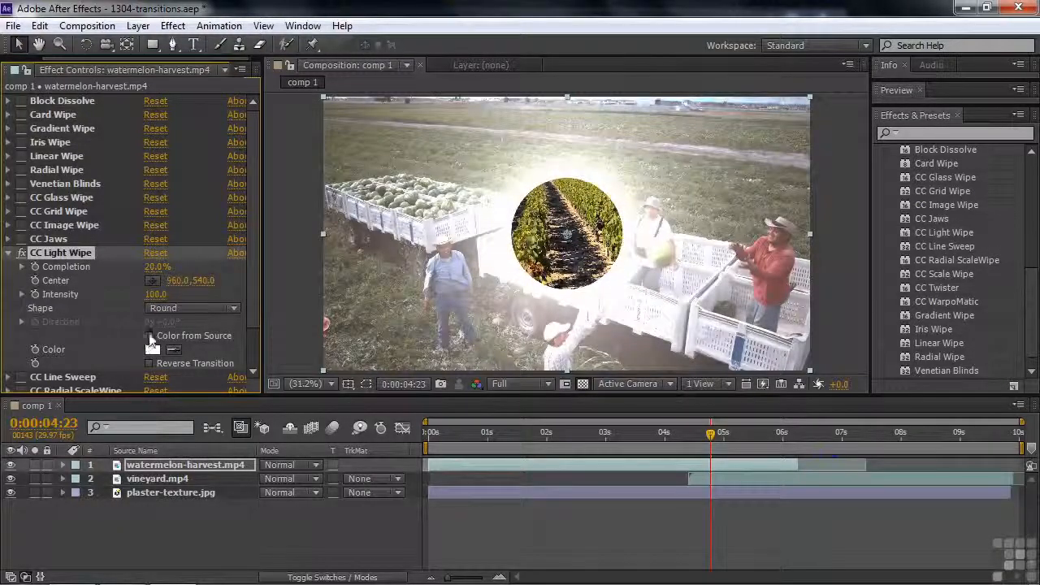
click(149, 336)
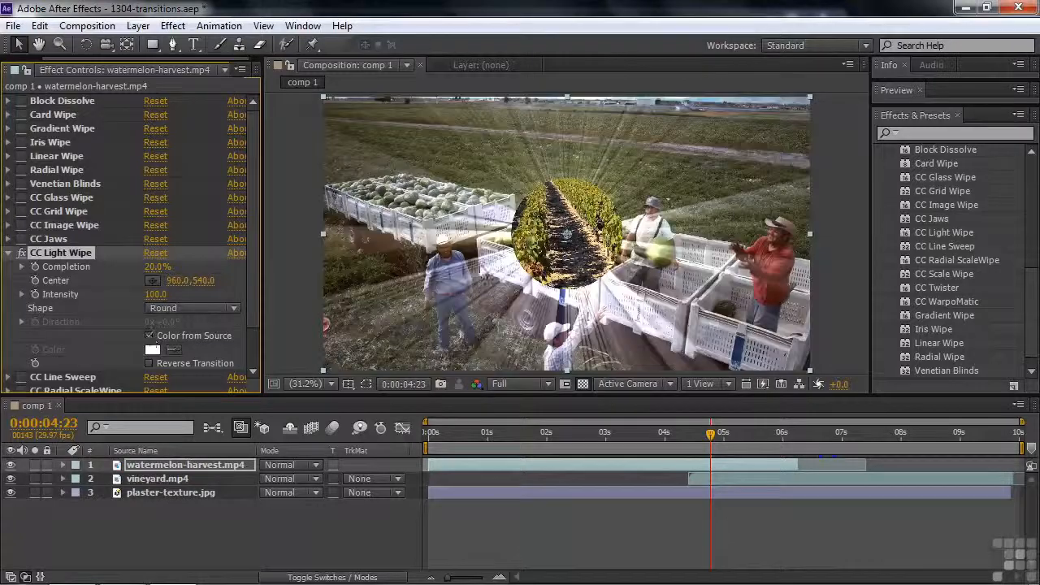
mouse_move(163, 268)
mouse_down()
mouse_move(152, 270)
mouse_move(176, 266)
mouse_move(147, 268)
mouse_up()
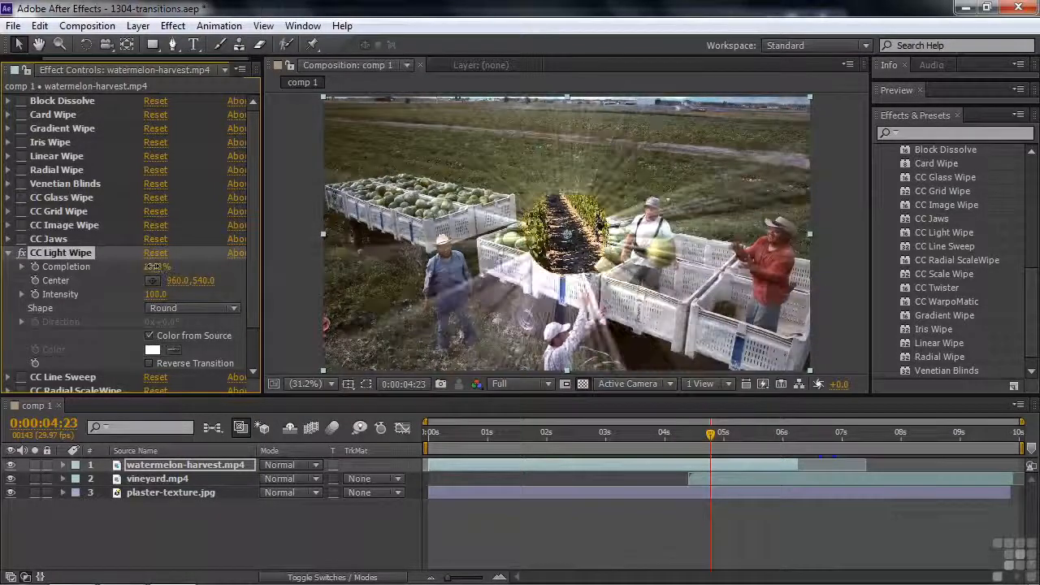
Change CC Light Wipe's shape to Doors with 23% completion and about 41° direction, and disable the effect.
click(235, 309)
click(192, 325)
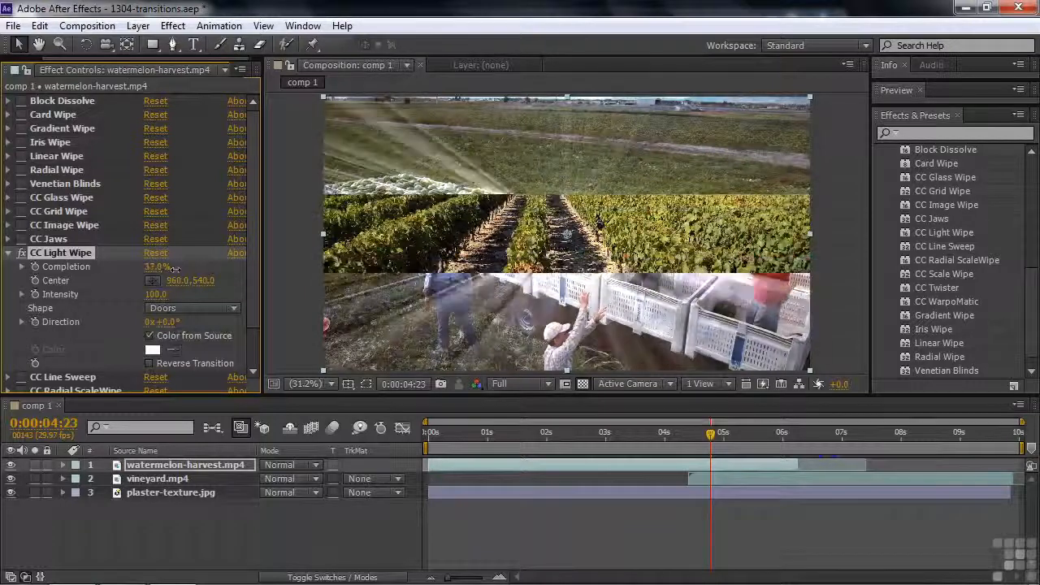
drag(173, 269, 166, 269)
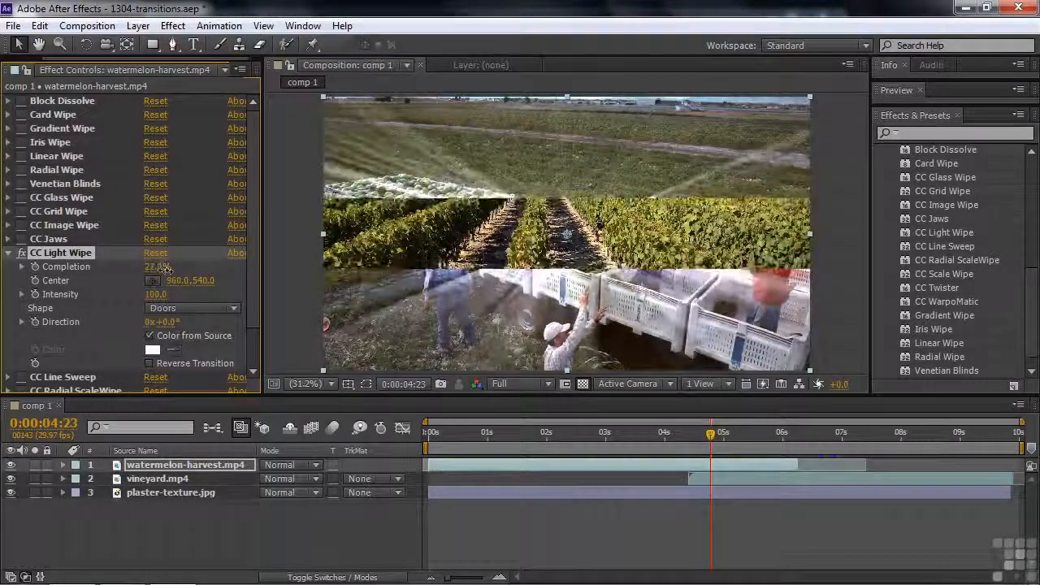
drag(172, 323, 199, 323)
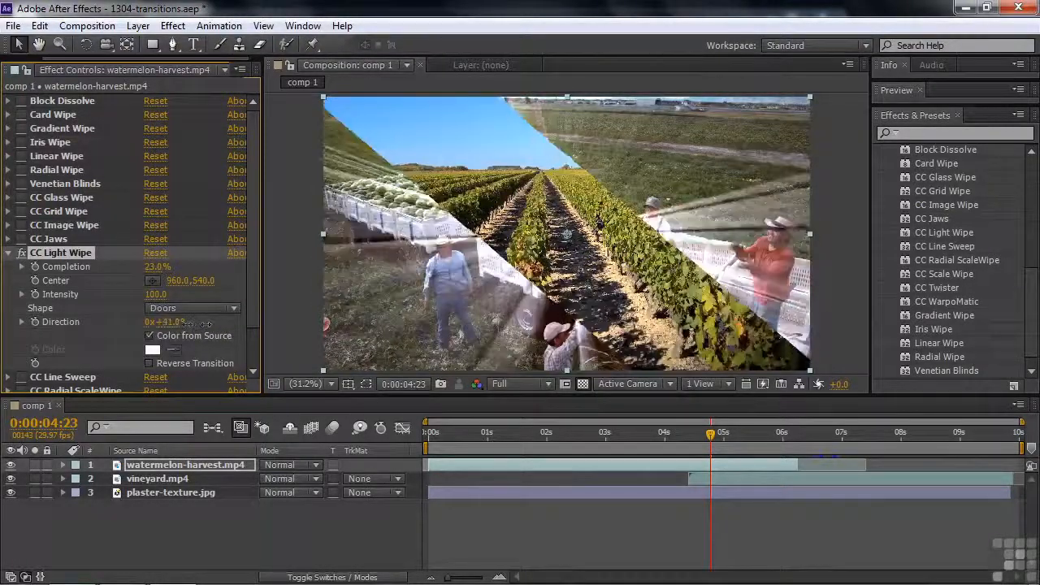
click(22, 253)
click(10, 253)
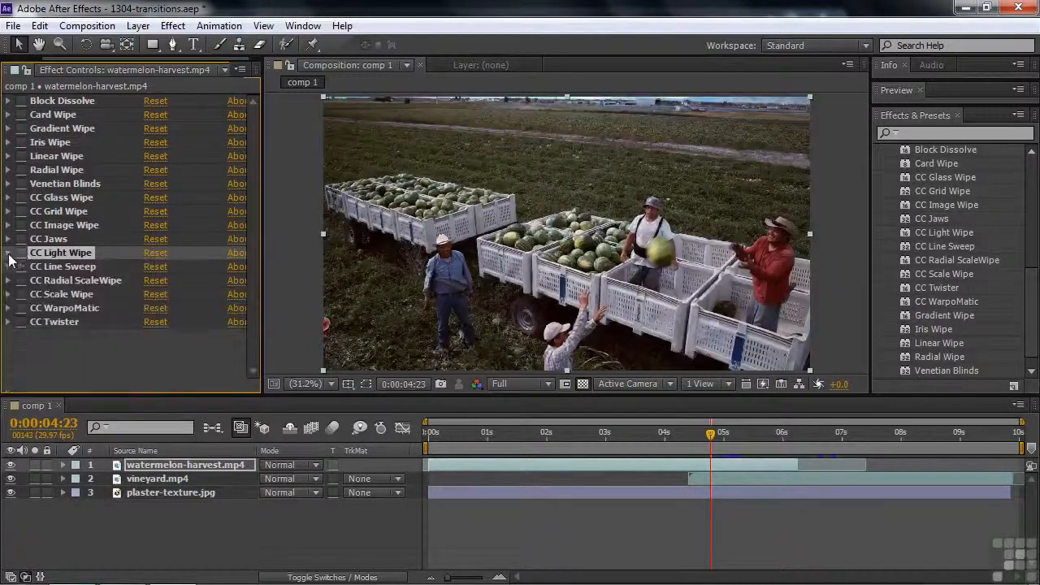
Enable CC Line Sweep, set its completion to 64, and switch the effect off.
click(21, 266)
click(9, 267)
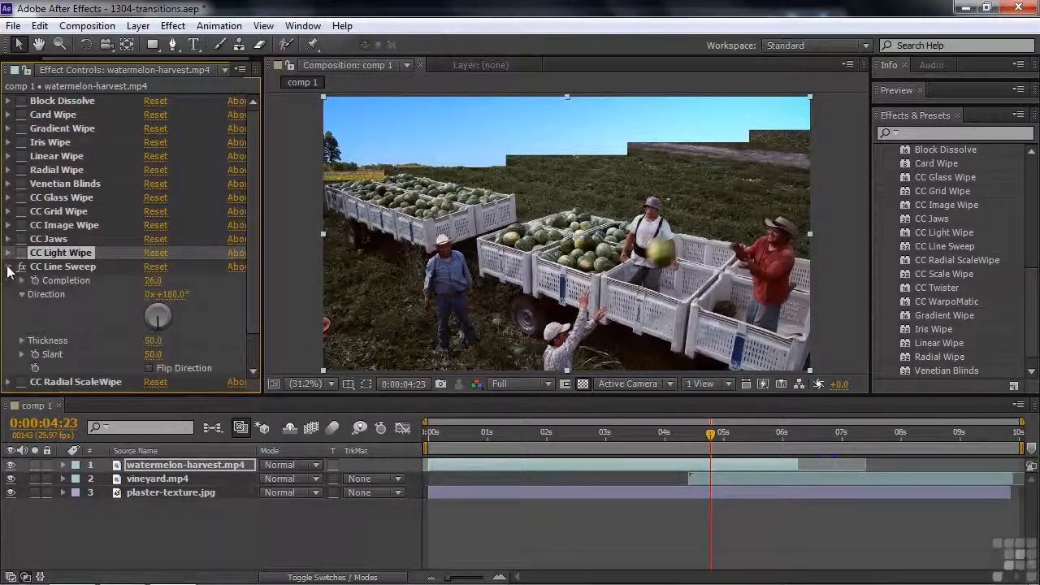
mouse_move(152, 281)
mouse_down()
mouse_move(228, 280)
mouse_move(110, 278)
mouse_move(213, 281)
mouse_move(171, 281)
mouse_up()
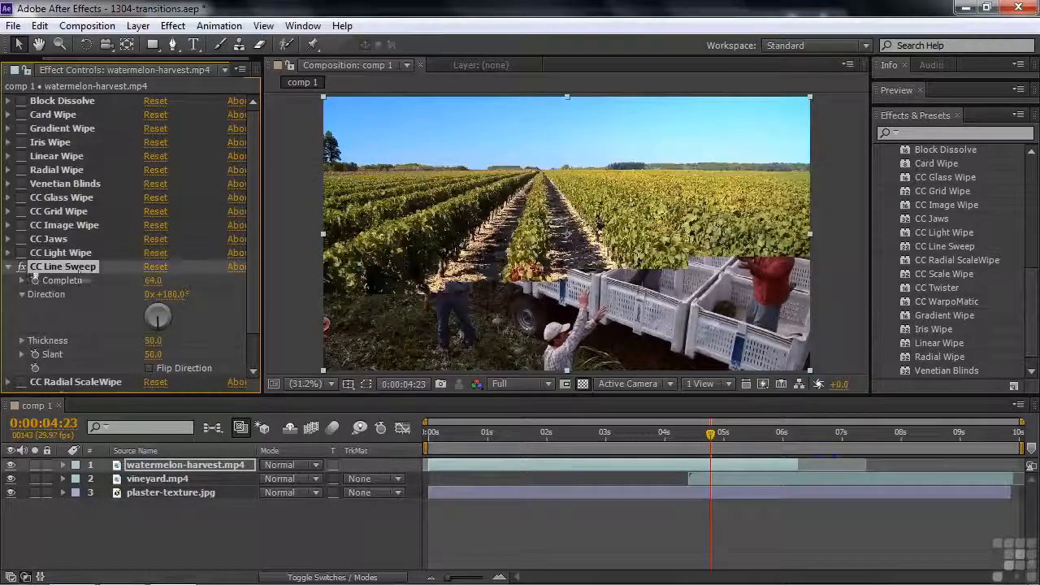
click(21, 267)
click(9, 267)
Enable CC Radial ScaleWipe, set its completion to 12% and move its center to 1326.8, 624.9 over the thrown watermelon.
click(21, 280)
click(9, 281)
drag(156, 299, 190, 317)
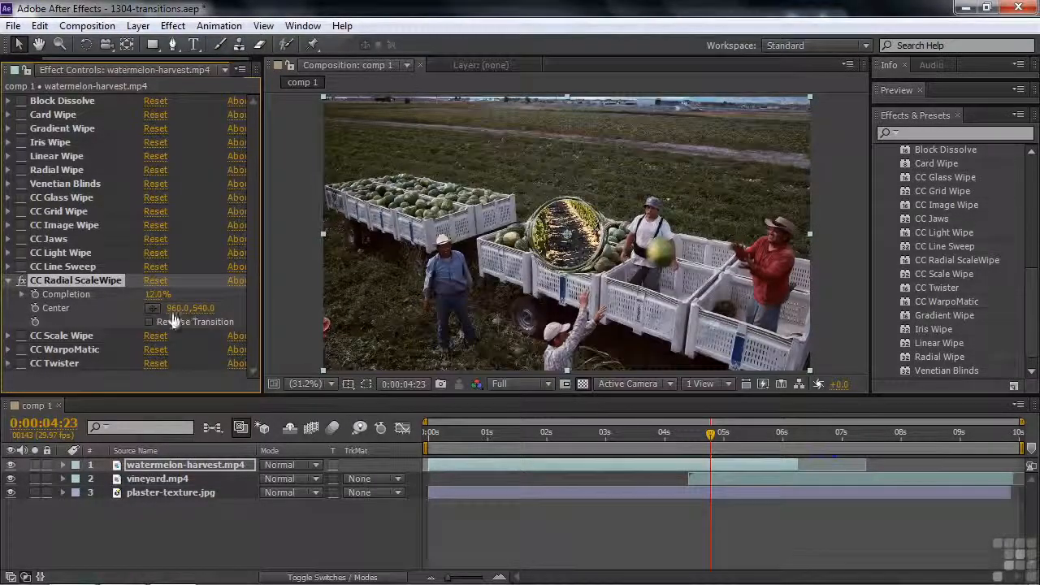
click(152, 308)
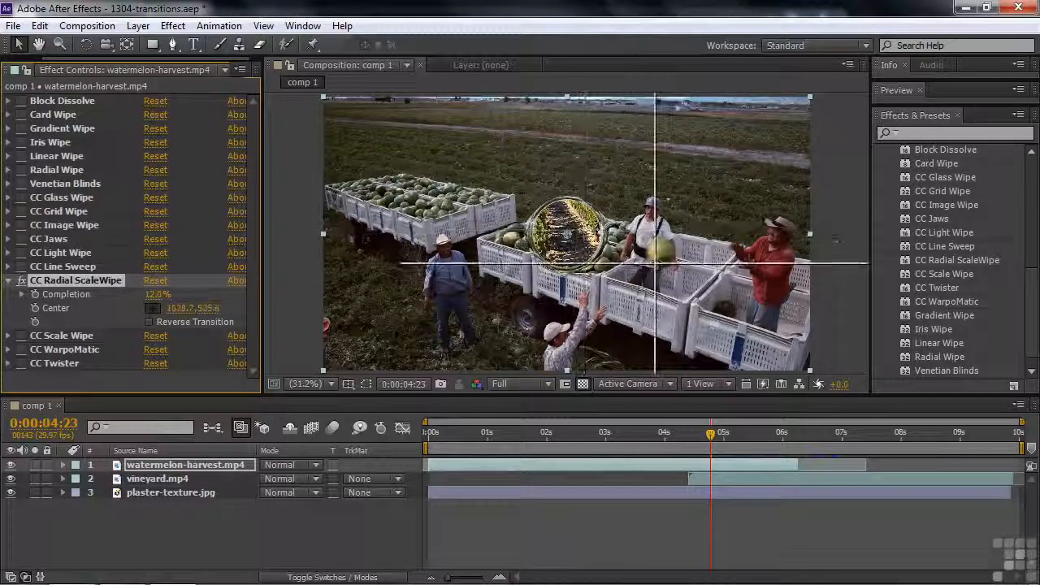
click(659, 253)
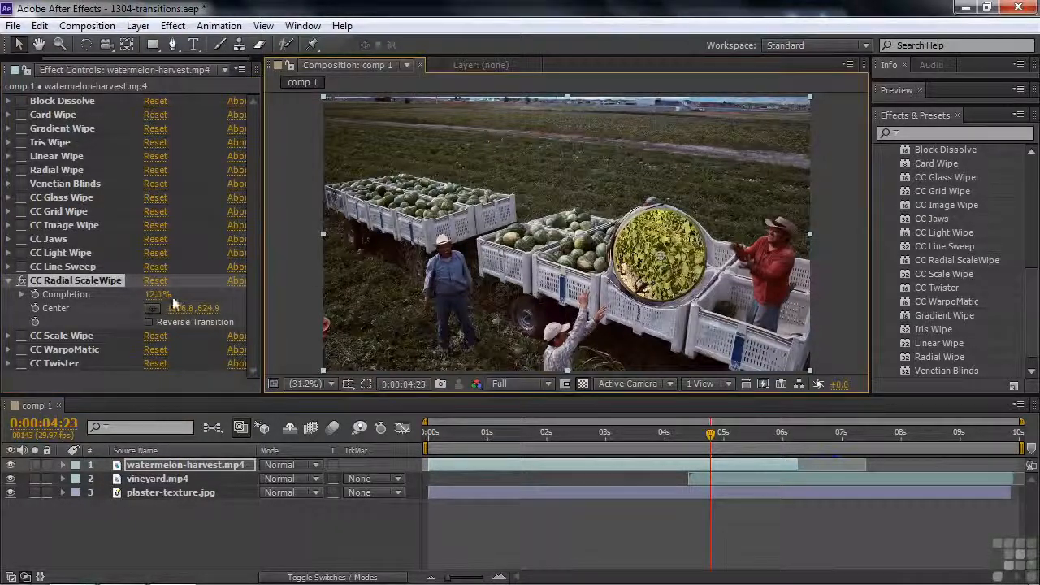
Set CC Radial ScaleWipe's completion to 0%, turn on Reverse Transition, and disable the effect.
drag(154, 295, 57, 299)
click(148, 321)
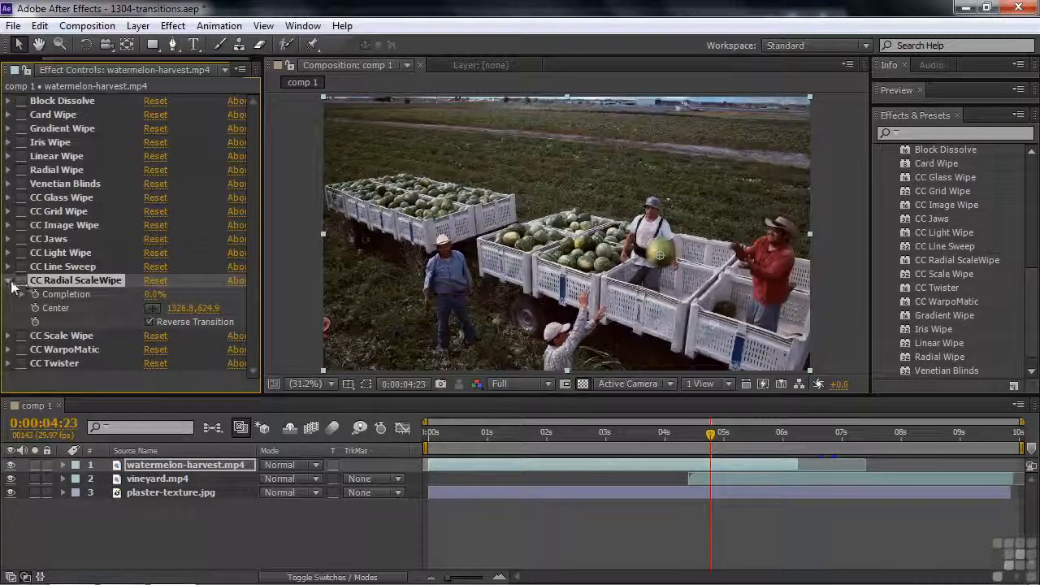
click(9, 280)
Enable CC Scale Wipe with stretch 6.70, its center at 798.0, 673.0 and its direction at 60°.
click(10, 294)
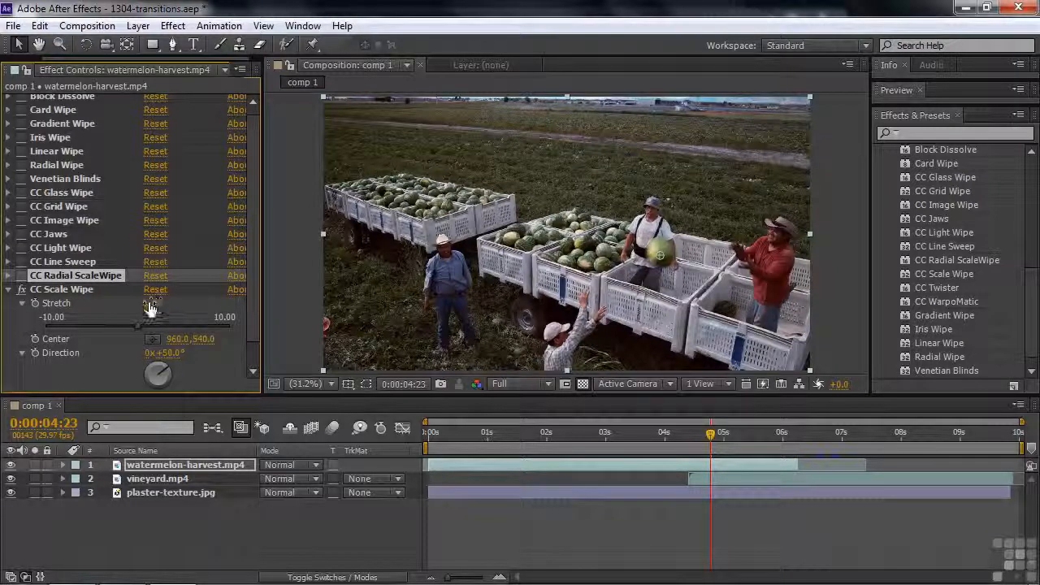
drag(151, 307, 213, 316)
click(154, 339)
click(755, 207)
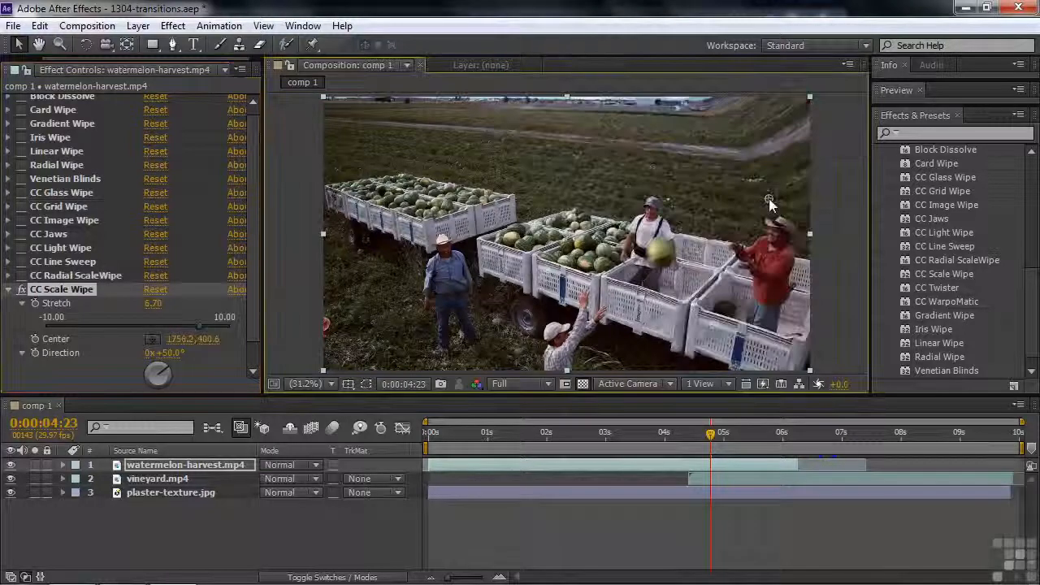
drag(755, 213, 526, 257)
drag(165, 362, 171, 364)
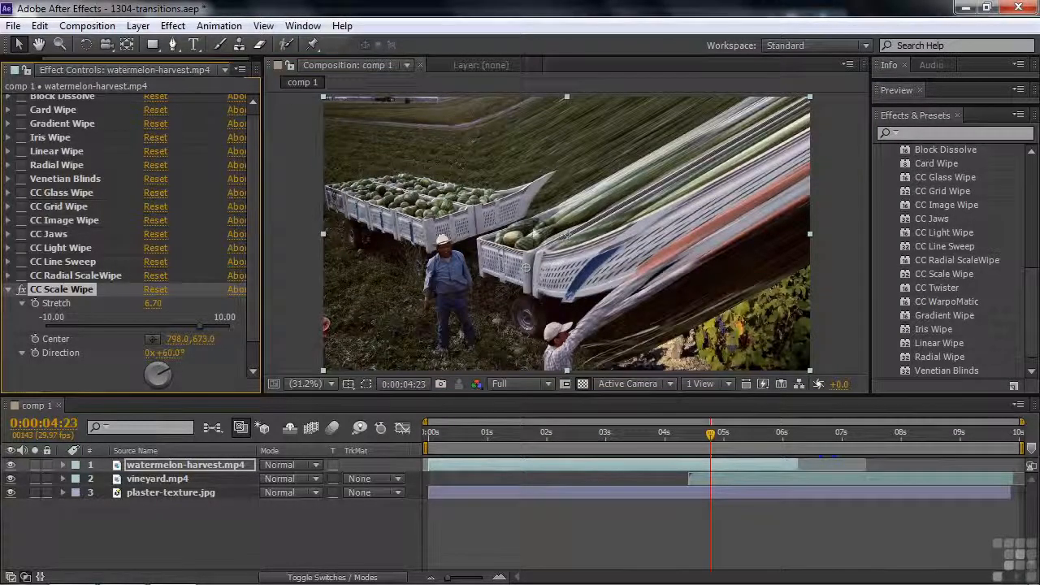
Move CC Scale Wipe's center to 285.2, 890.9, switch the effect off and collapse its settings.
mouse_move(527, 267)
mouse_down()
mouse_move(460, 243)
mouse_move(512, 264)
mouse_move(569, 241)
mouse_move(652, 265)
mouse_move(666, 244)
mouse_move(567, 265)
mouse_move(457, 140)
mouse_move(490, 142)
mouse_move(413, 132)
mouse_move(439, 261)
mouse_move(521, 288)
mouse_move(395, 323)
mouse_up()
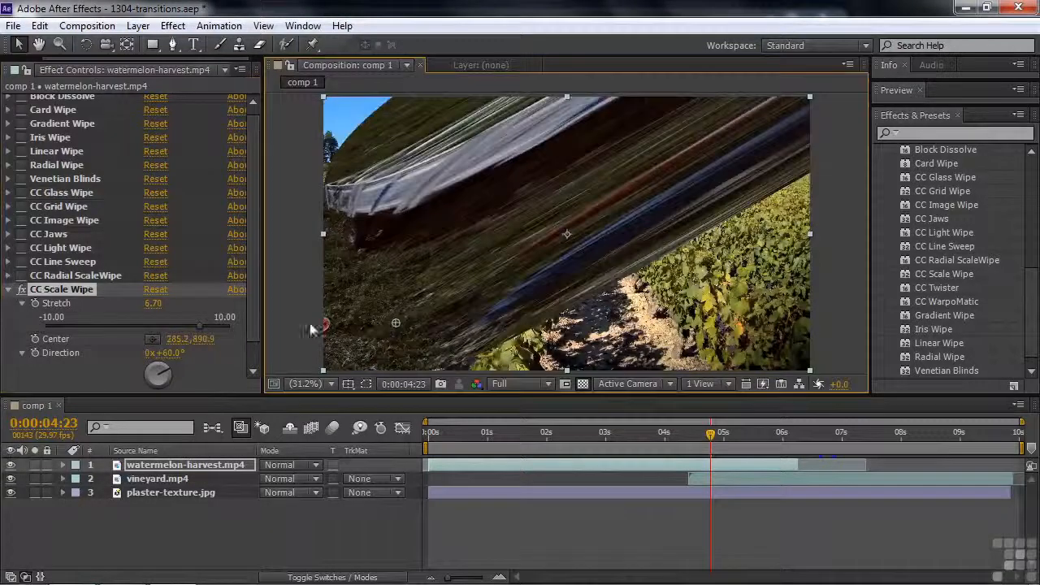
click(21, 290)
click(9, 290)
Enable CC WarpoMatic, set its completion to 51, then disable the effect and collapse its settings.
click(45, 309)
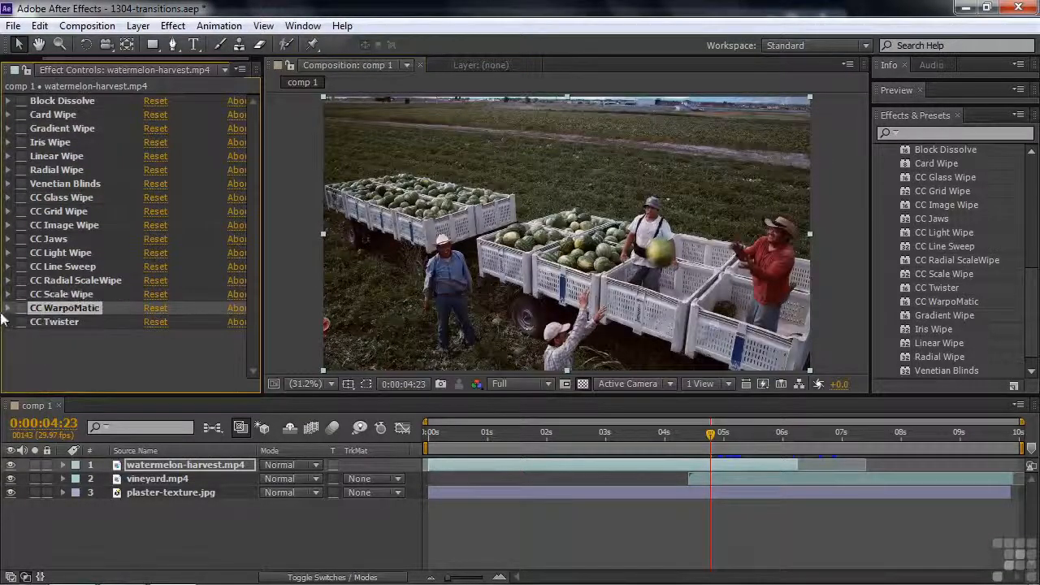
click(21, 308)
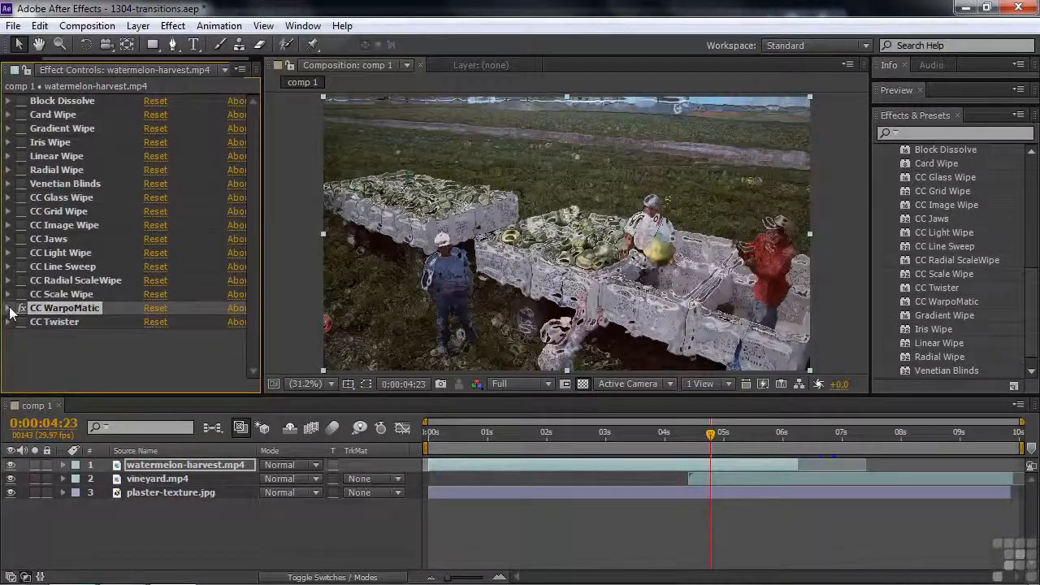
click(8, 308)
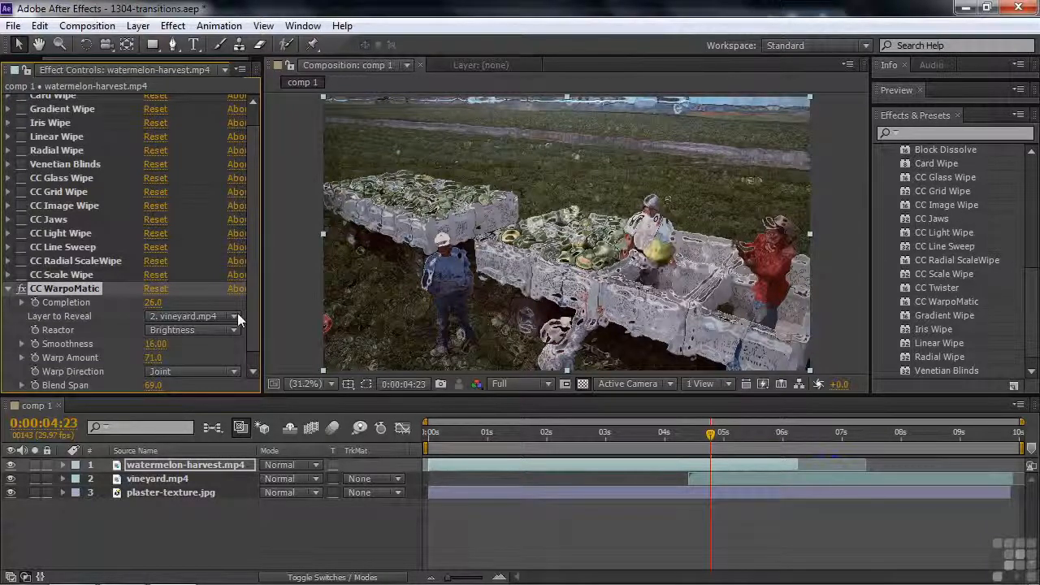
mouse_move(149, 306)
mouse_down()
mouse_move(160, 313)
mouse_move(165, 302)
mouse_move(161, 310)
mouse_up()
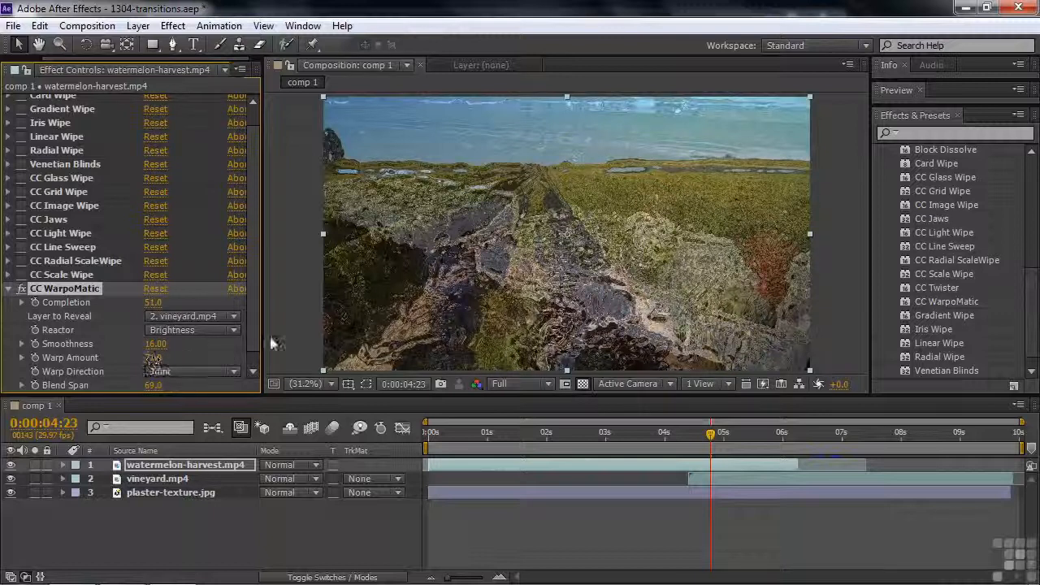
scroll(212, 359, down, 1)
click(22, 274)
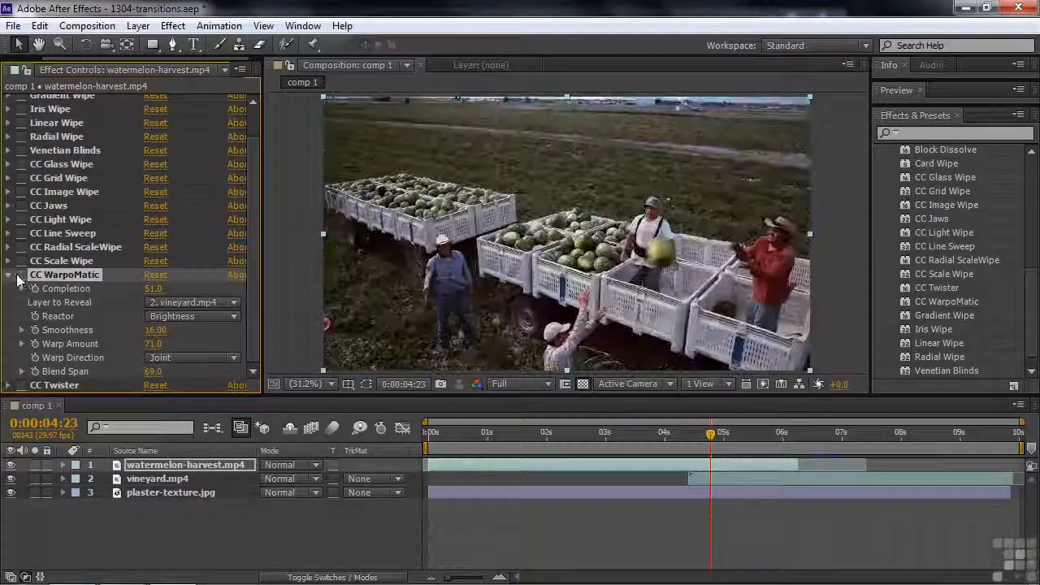
click(9, 274)
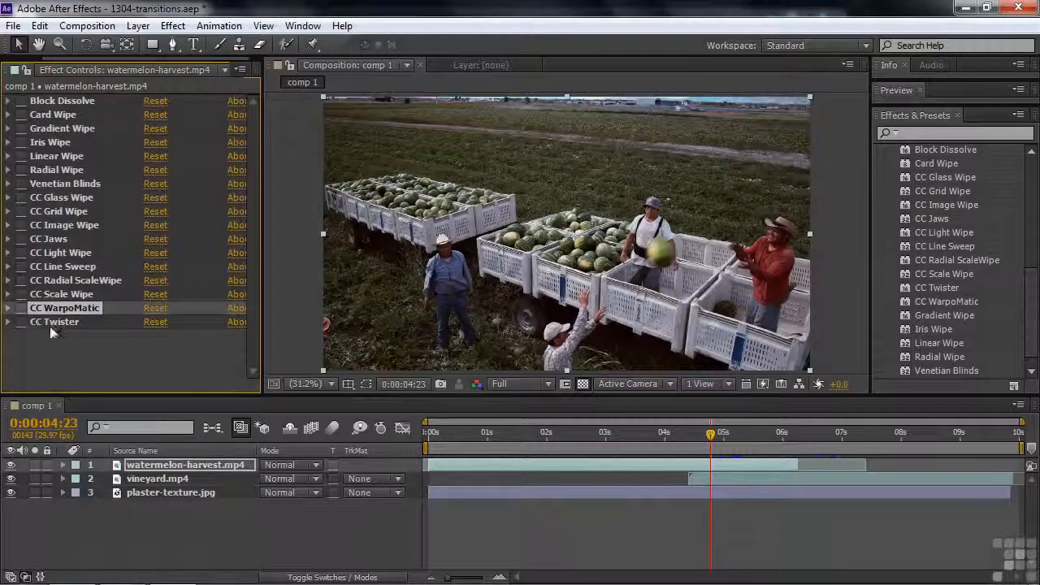
Enable CC Twister with vineyard.mp4 as its backside and try varying the completion, returning it to 0%.
click(62, 321)
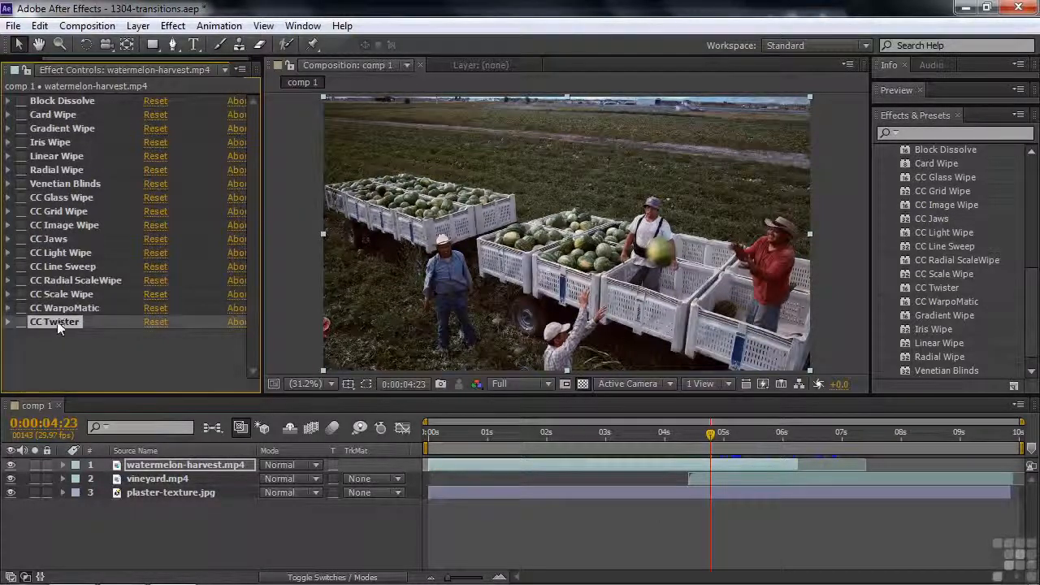
click(9, 323)
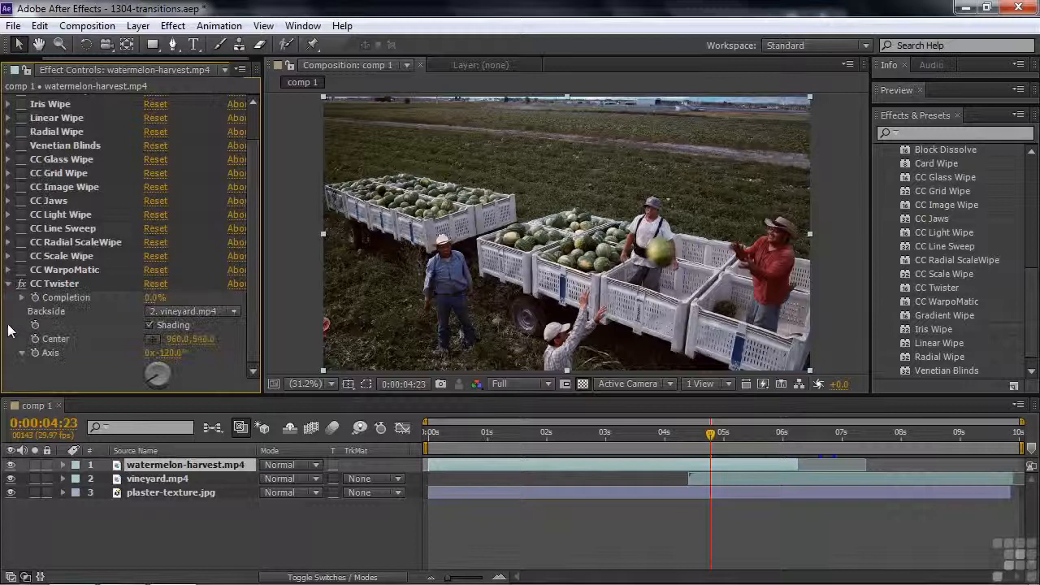
click(234, 312)
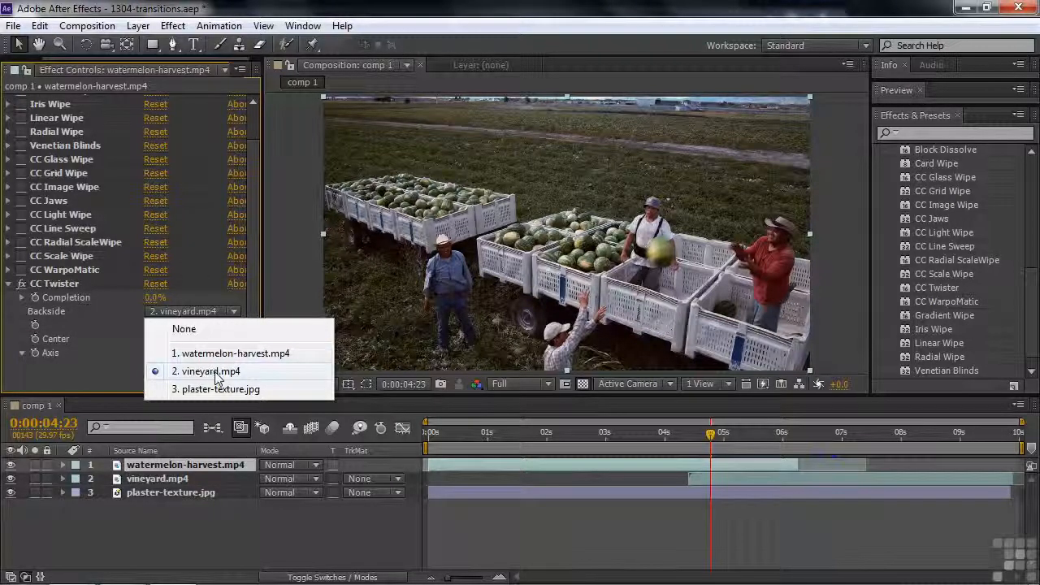
click(212, 372)
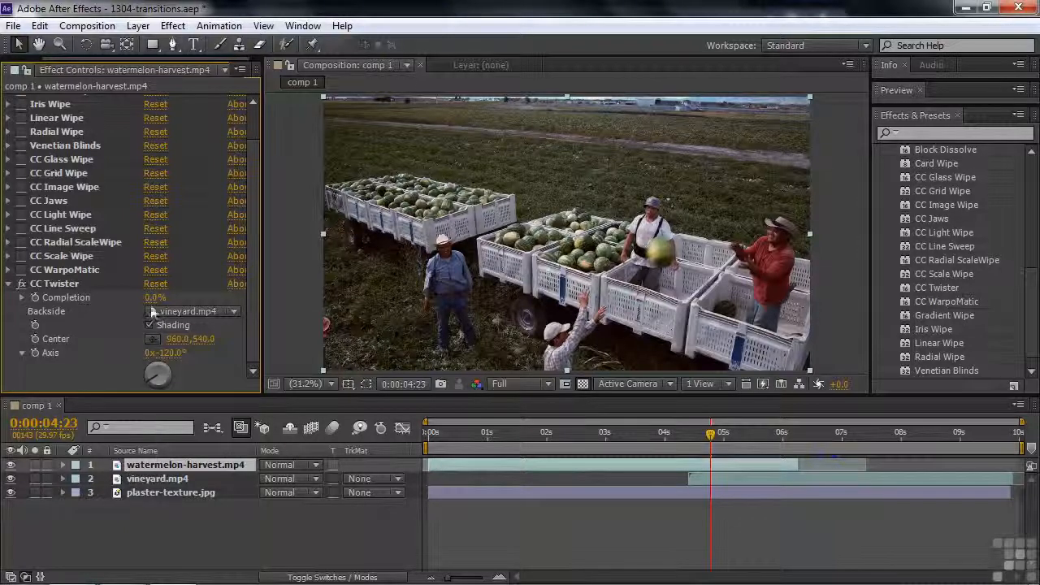
drag(154, 298, 163, 323)
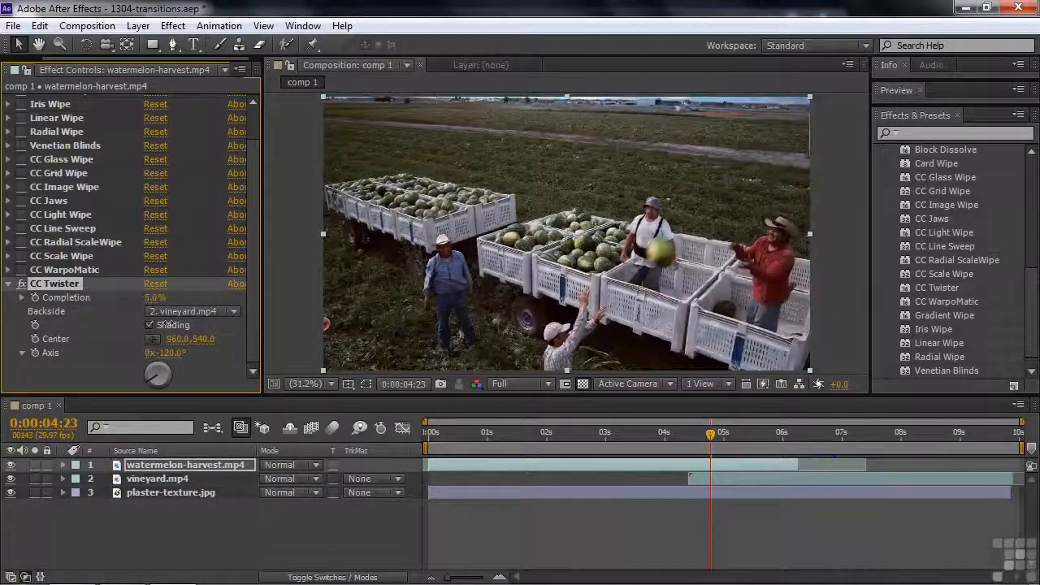
Try CC Twister with its backside set to None while varying the completion, and restore vineyard.mp4 as the backside.
click(234, 315)
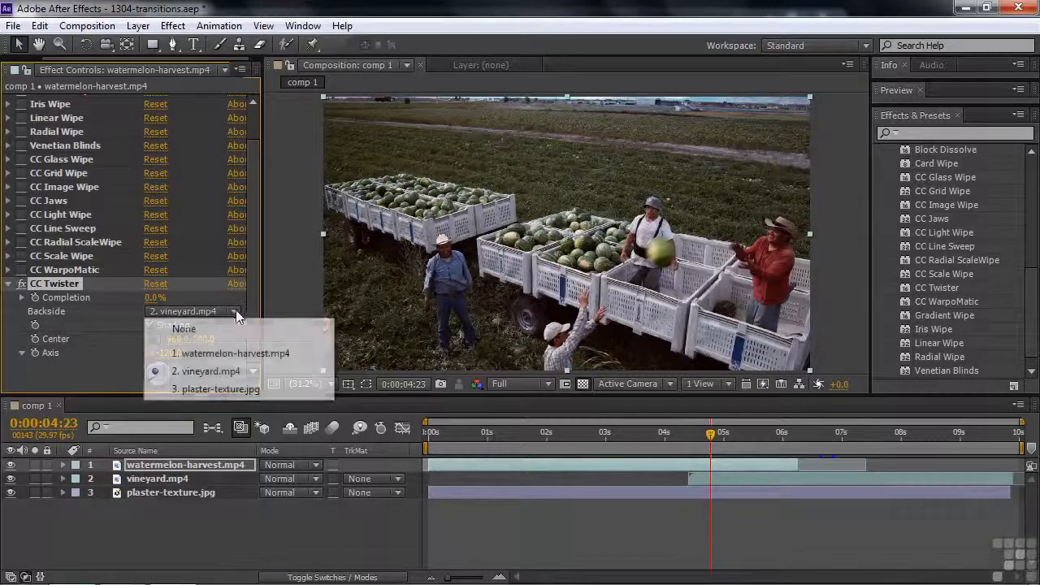
click(185, 327)
drag(154, 298, 159, 324)
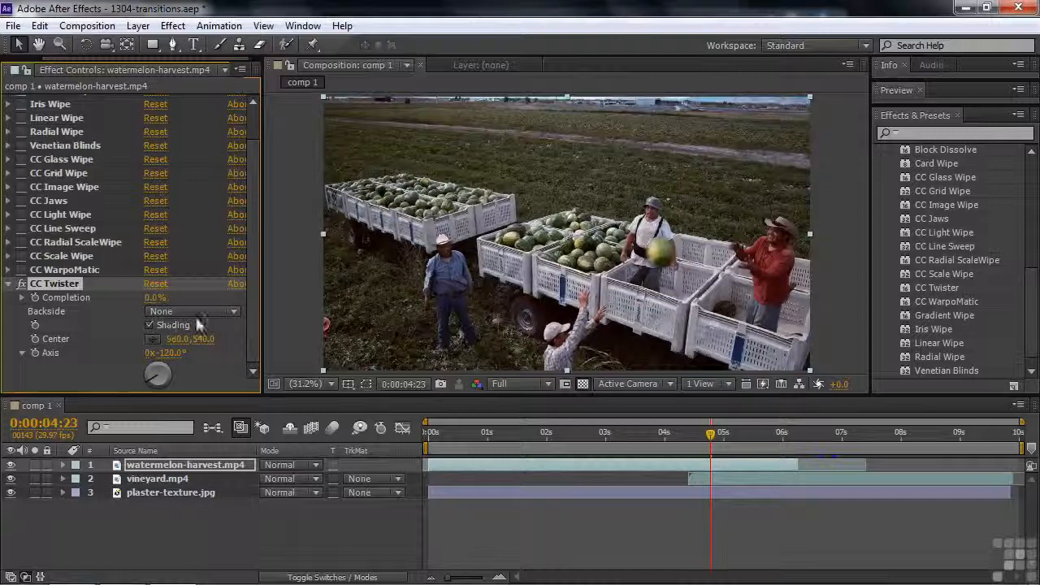
click(234, 311)
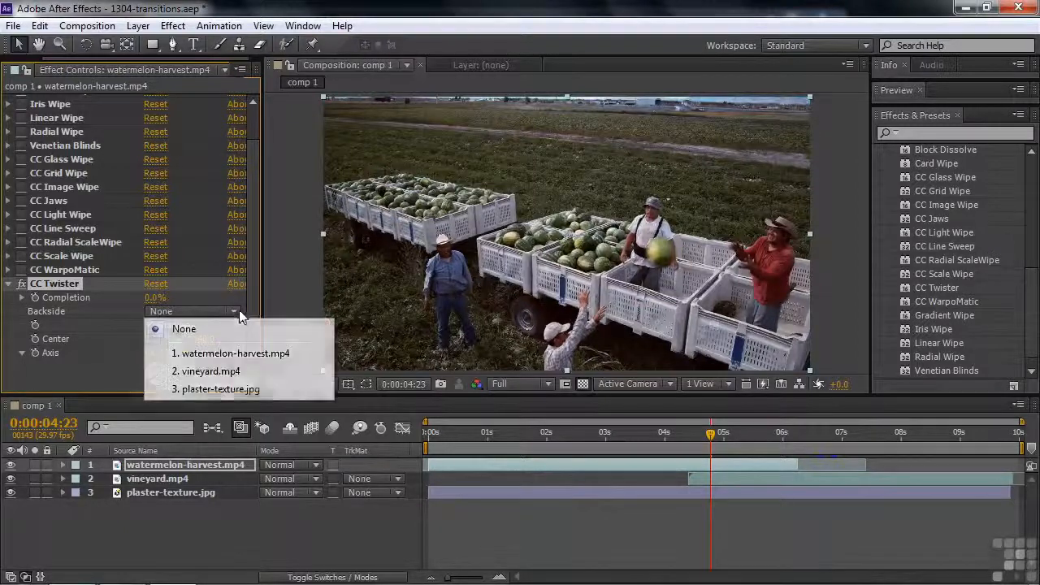
click(198, 371)
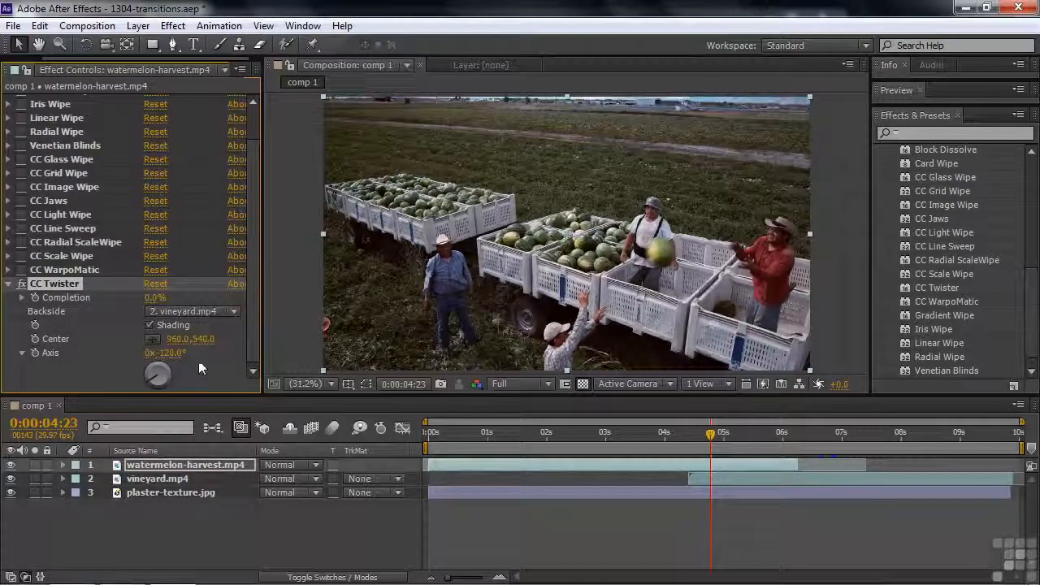
Keyframe CC Twister's completion from 0% at 0:00:04:19 to 100% at 0:00:05:01.
click(701, 433)
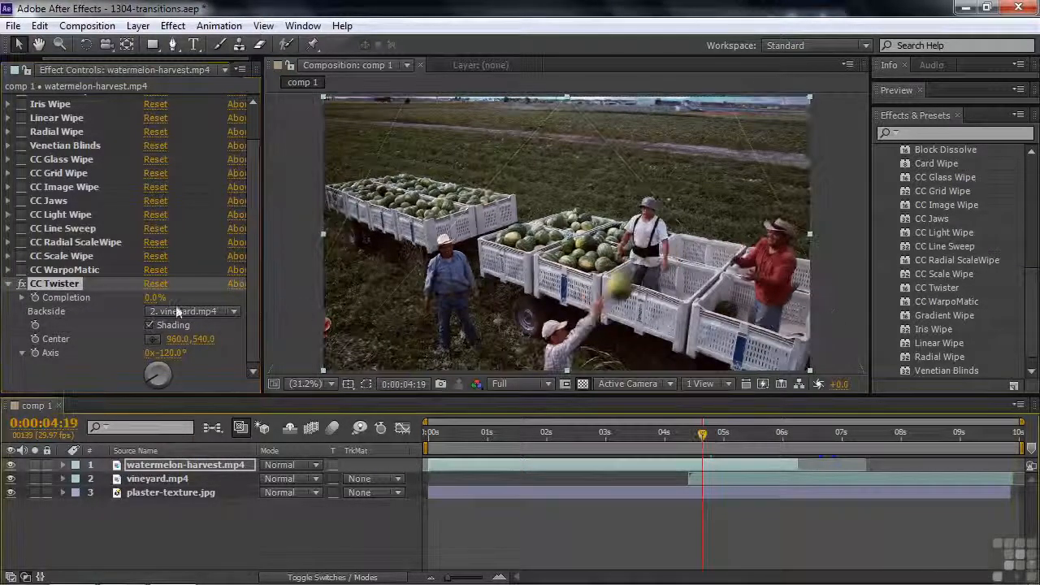
click(34, 298)
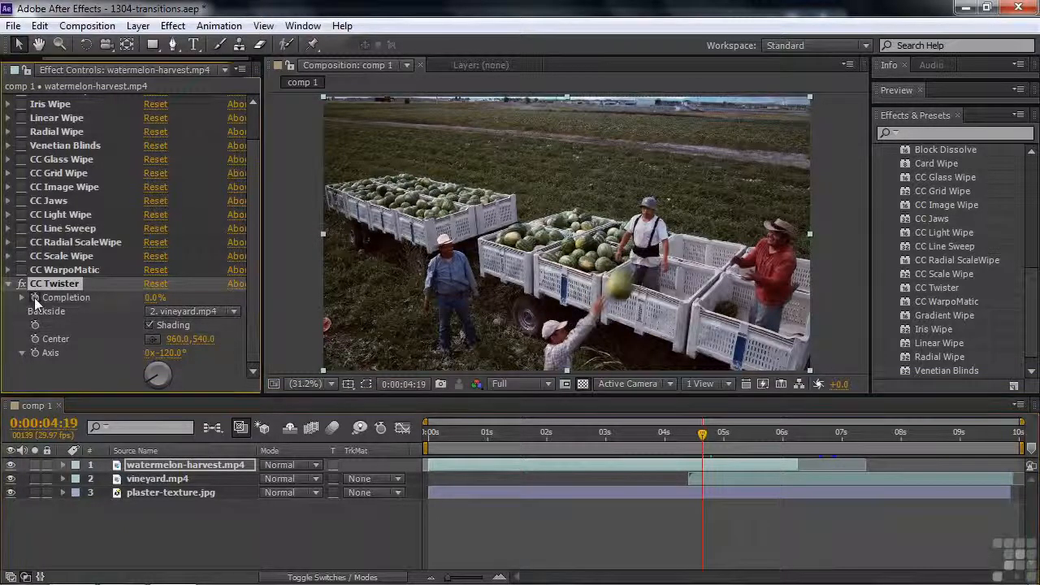
drag(702, 435, 725, 435)
drag(155, 298, 276, 308)
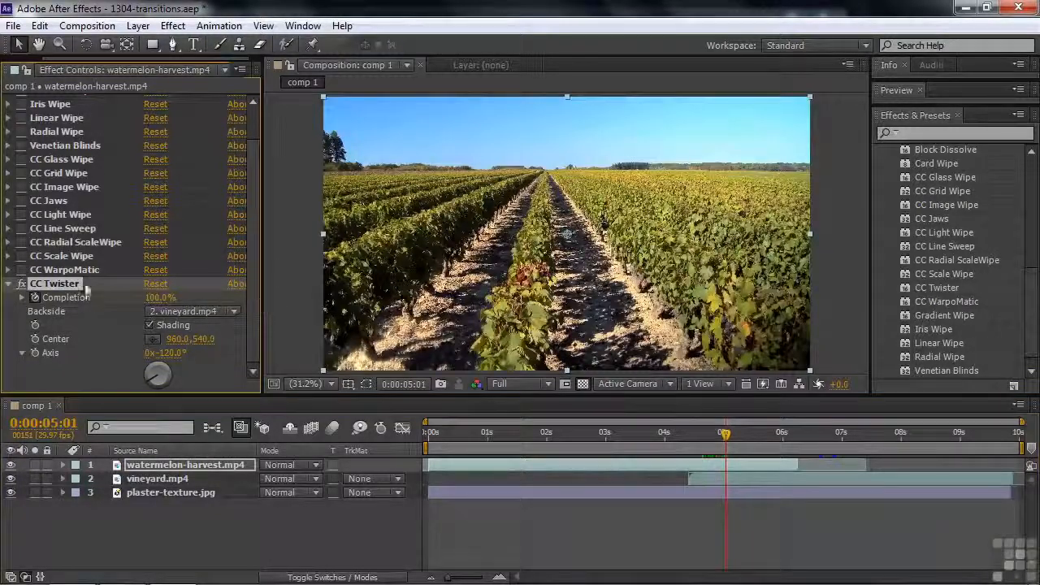
Reveal the keyframes of watermelon-harvest.mp4 in the timeline and scrub back through the CC Twister transition.
key(u)
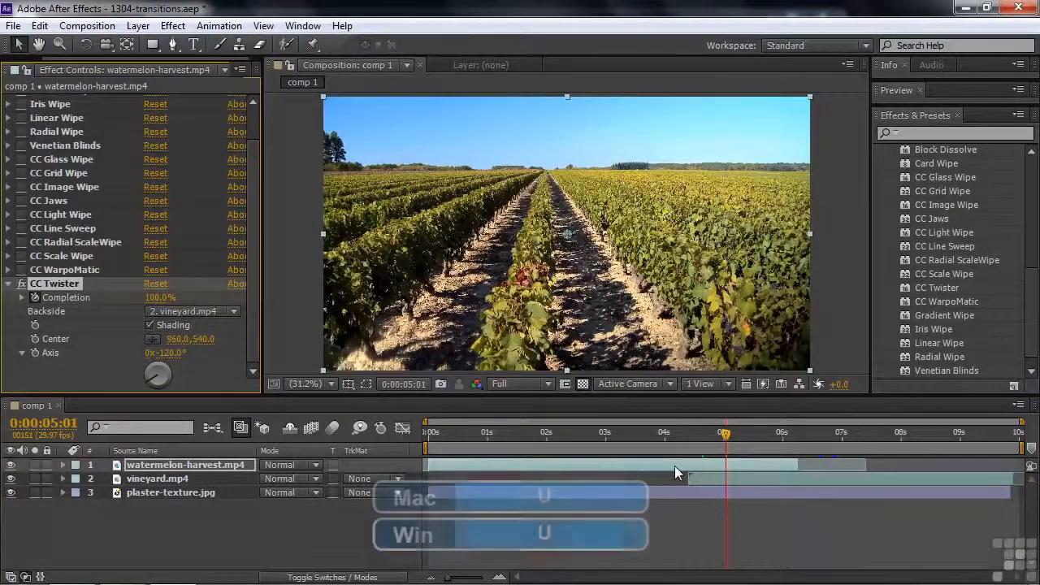
key(u)
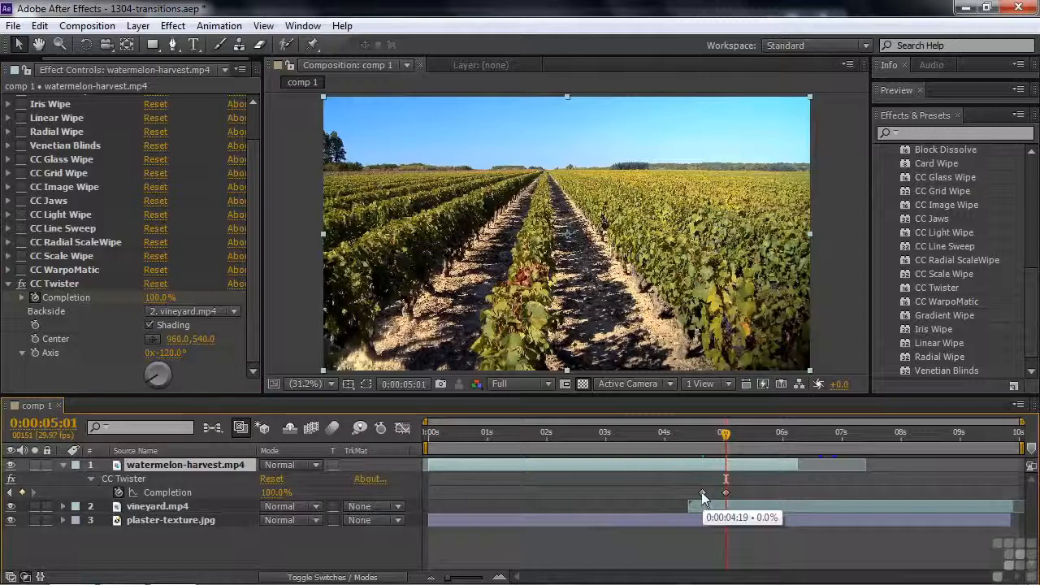
mouse_move(728, 436)
mouse_down()
mouse_move(701, 423)
mouse_move(724, 435)
mouse_up()
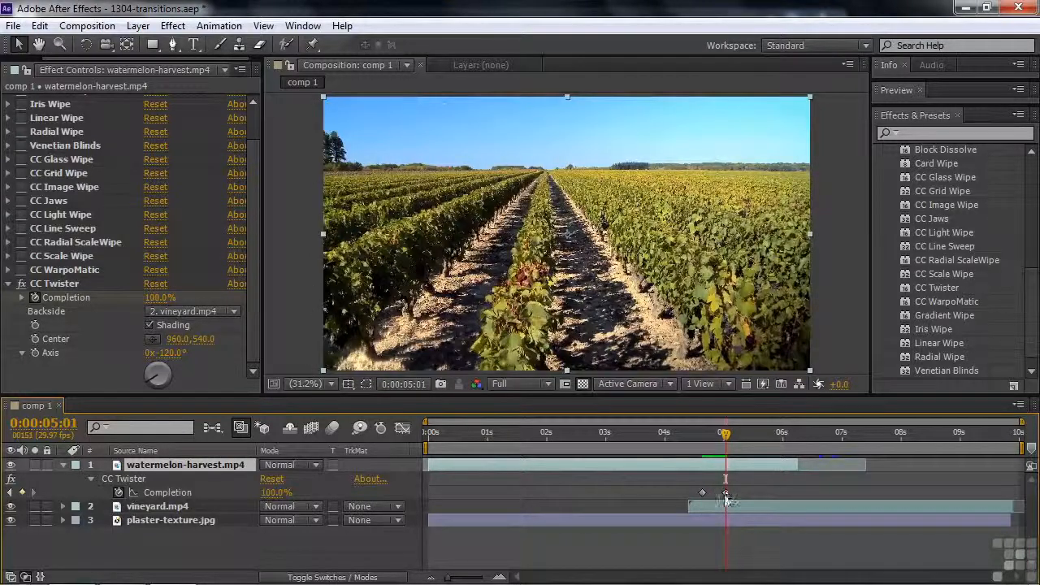
drag(727, 443, 716, 439)
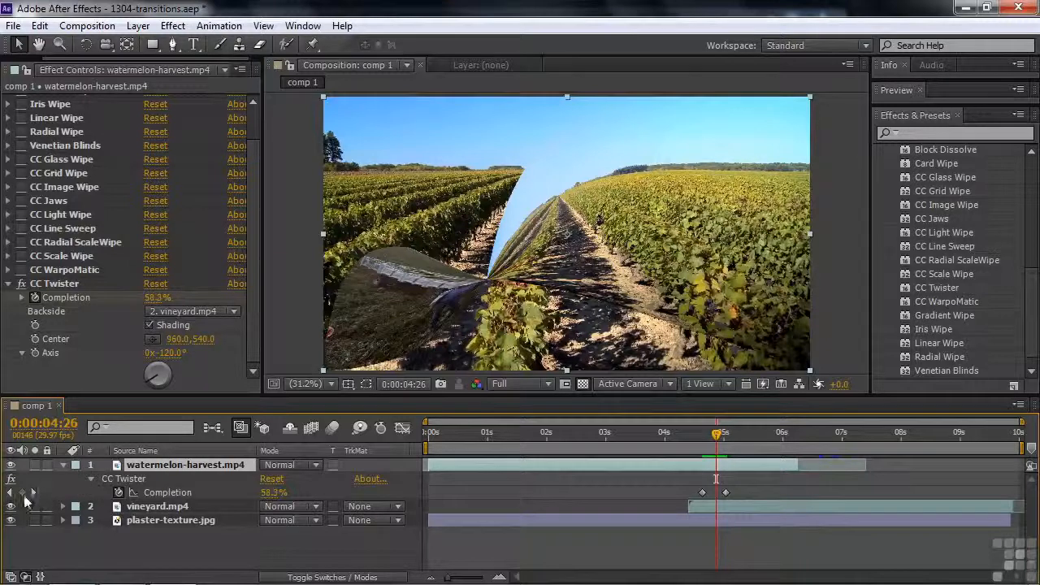
Trim the start of vineyard.mp4 to CC Twister's second completion keyframe at 0:00:05:01.
click(33, 491)
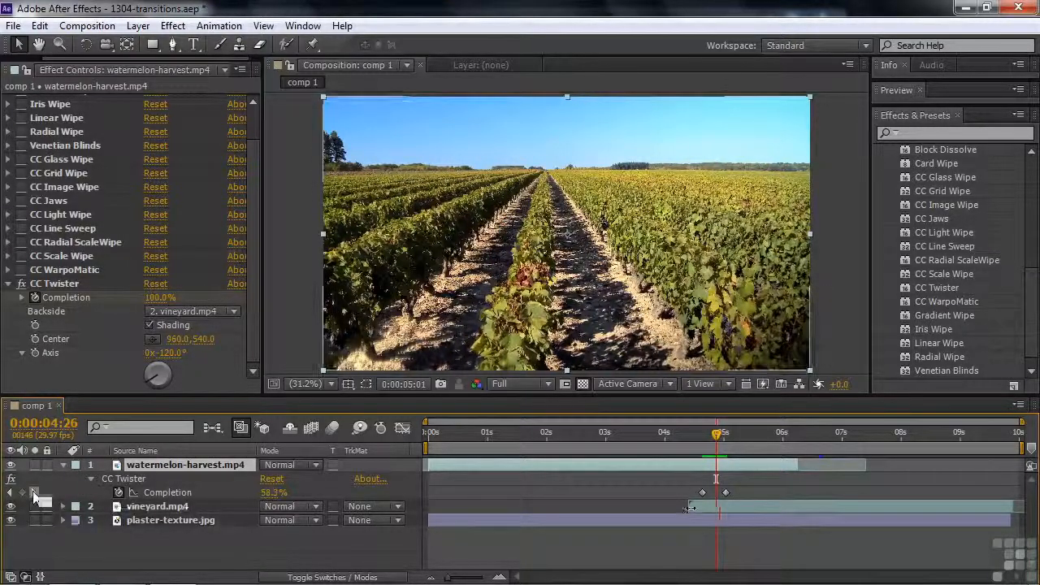
click(33, 492)
click(720, 511)
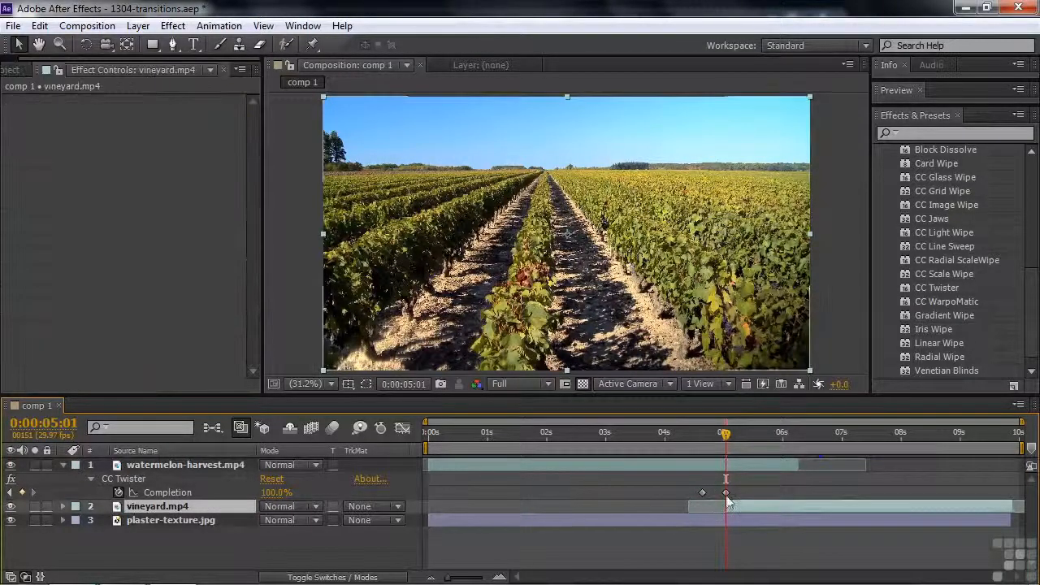
Preview the twist around 0:00:04:24 with plaster-texture.jpg hidden, and turn that layer's visibility back on.
drag(725, 435, 702, 439)
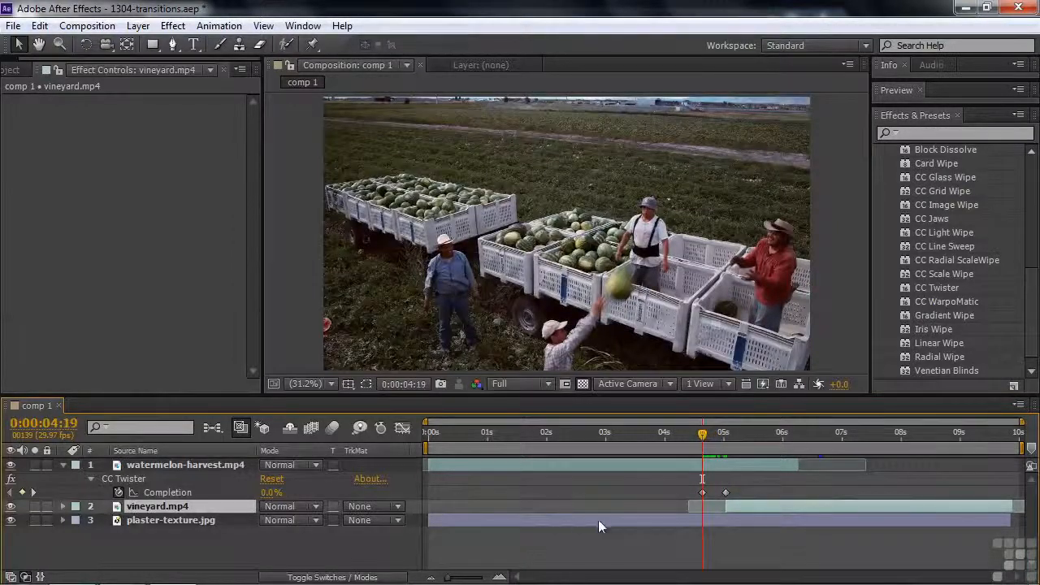
click(696, 438)
mouse_move(704, 437)
mouse_down()
mouse_move(724, 452)
mouse_move(709, 444)
mouse_move(715, 455)
mouse_up()
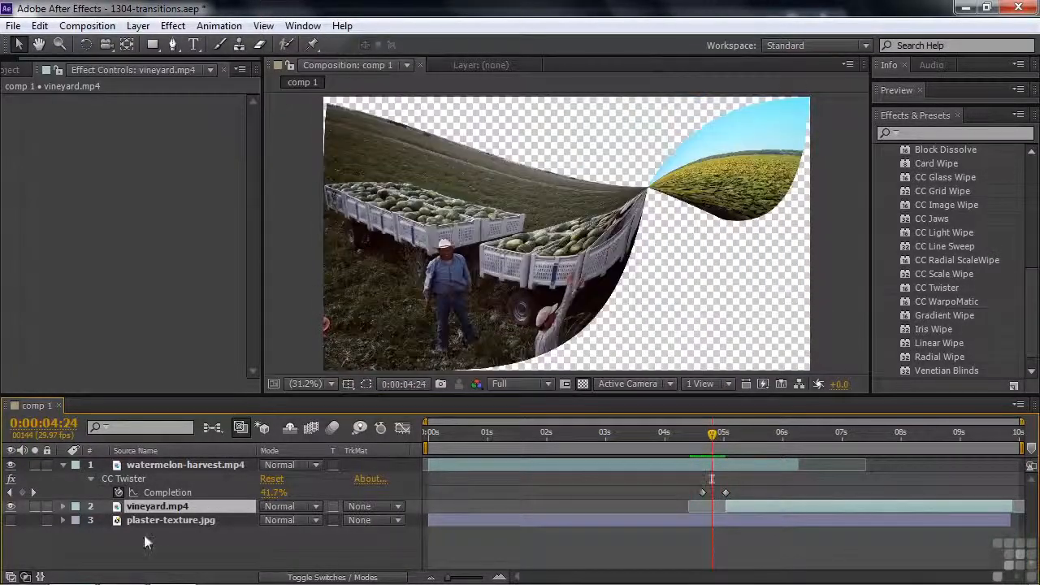
click(11, 520)
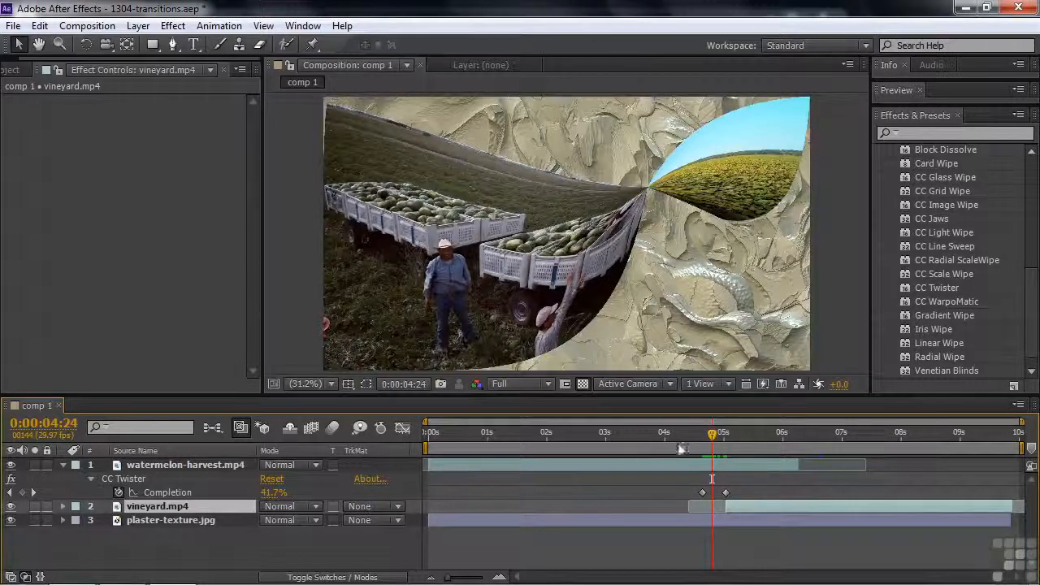
Scrub the twist over the plaster texture, restore vineyard.mp4's earlier start, and return to 0:00:04:05.
drag(710, 438, 716, 439)
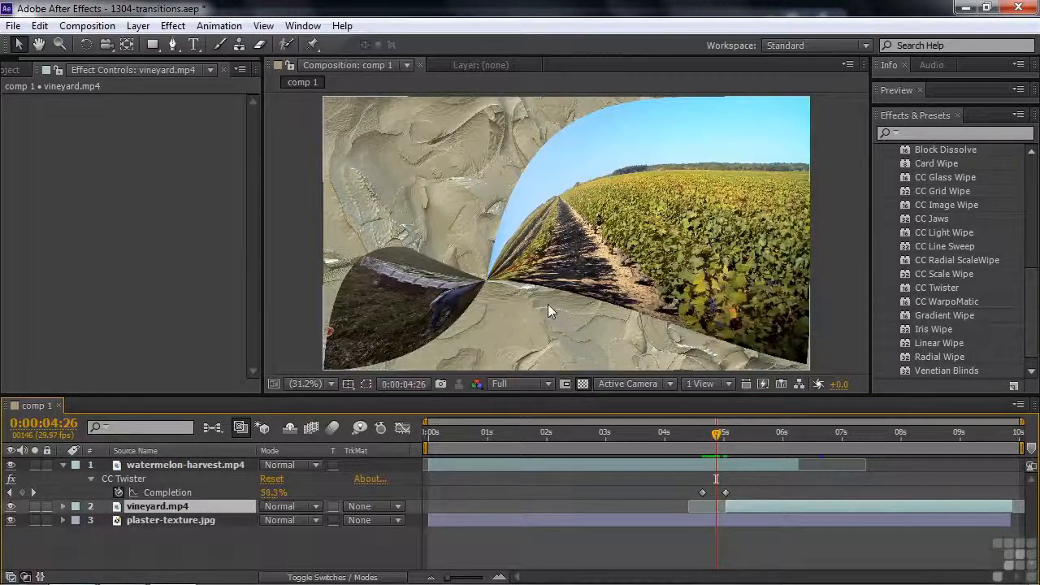
click(708, 439)
drag(707, 439, 675, 439)
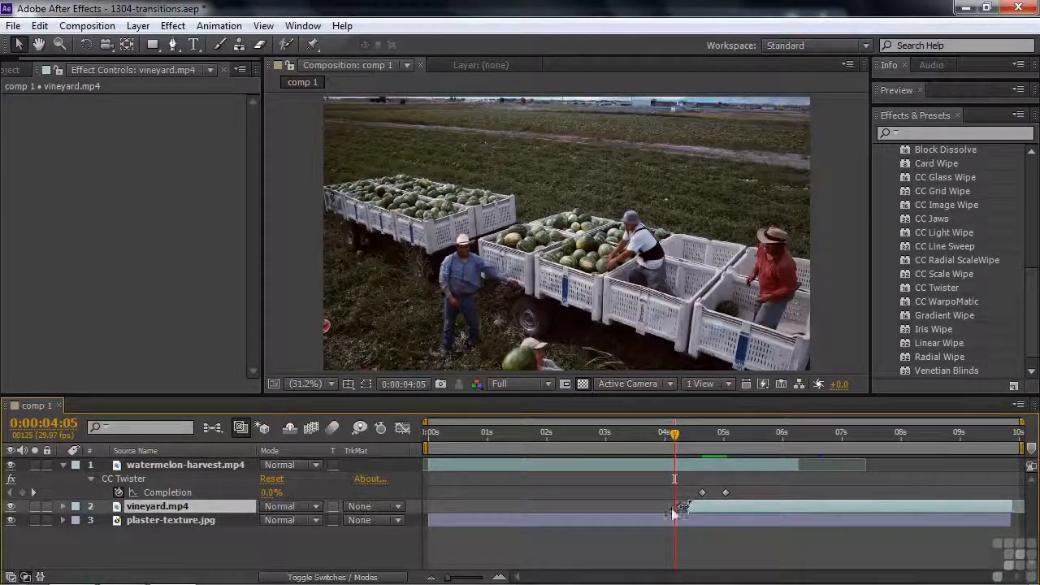
Collapse the watermelon-harvest.mp4 layer's properties, disable CC Twister and collapse its settings.
click(62, 464)
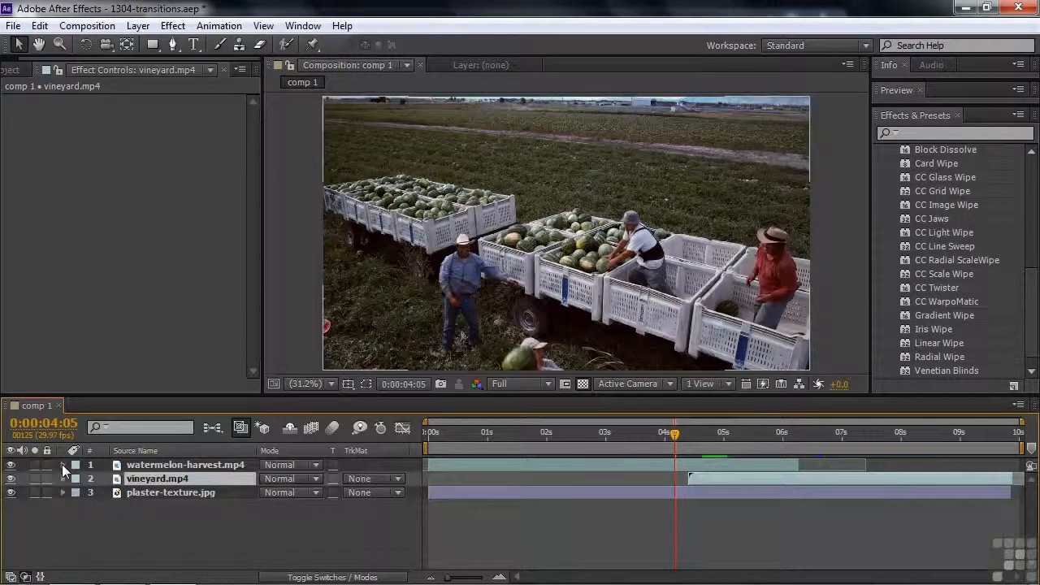
click(173, 467)
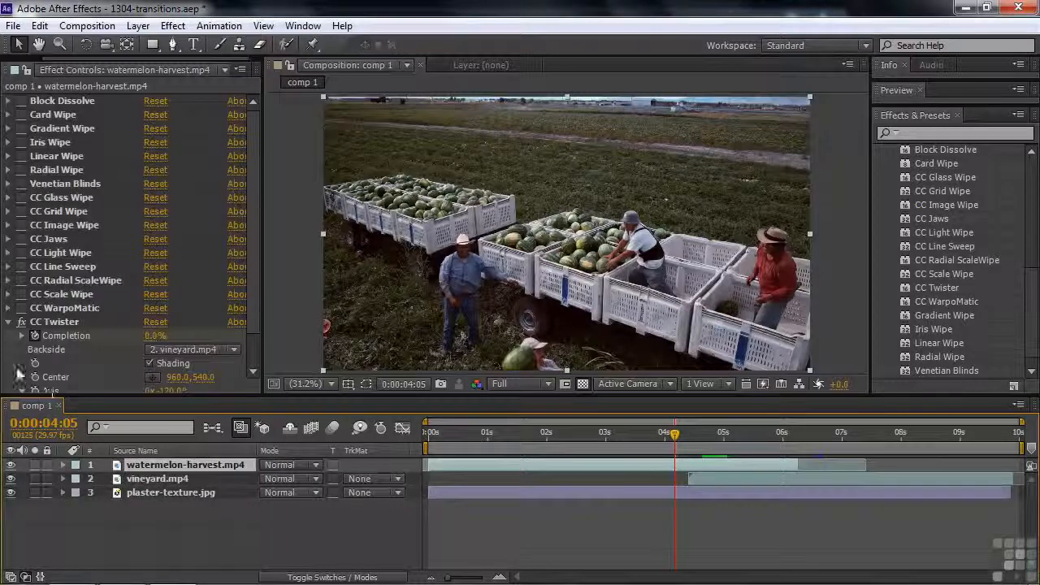
click(9, 323)
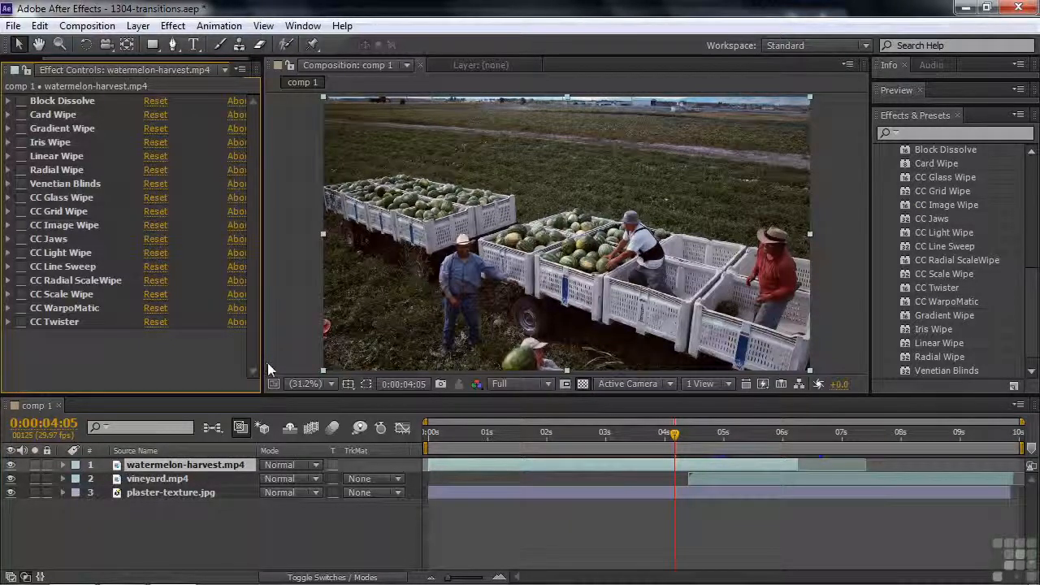
Add a new adjustment layer above watermelon-harvest.mp4 in comp 1.
right_click(229, 530)
mouse_move(301, 365)
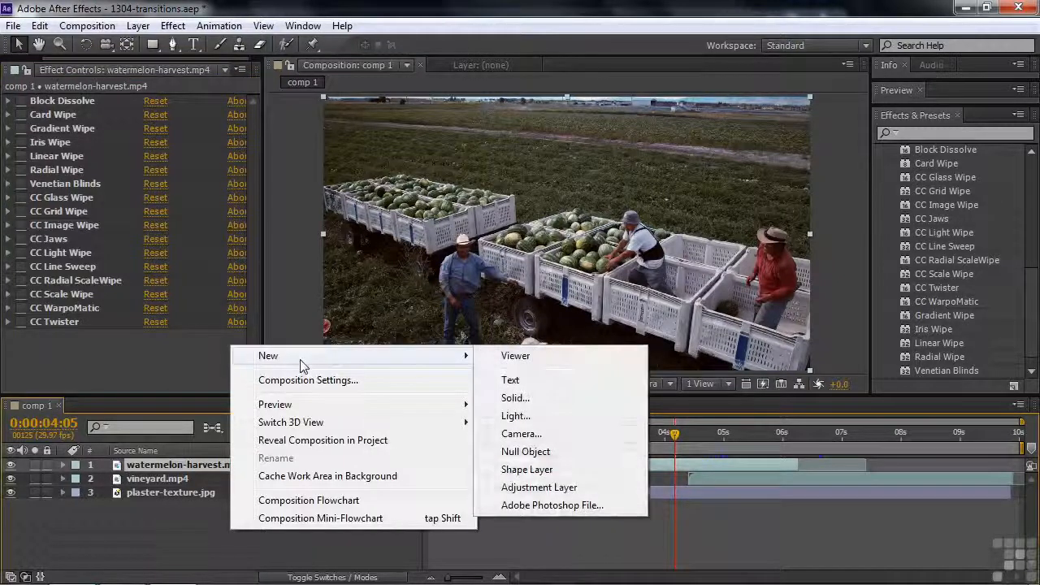
click(553, 487)
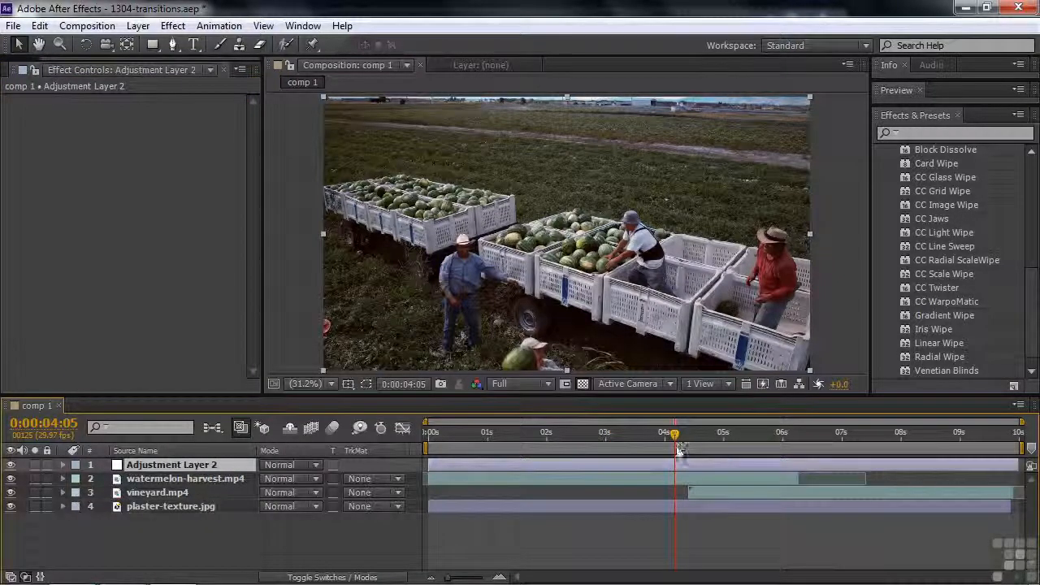
Apply the CC Twister effect to the adjustment layer and move the current time to 0:00:04:17.
drag(675, 434, 680, 434)
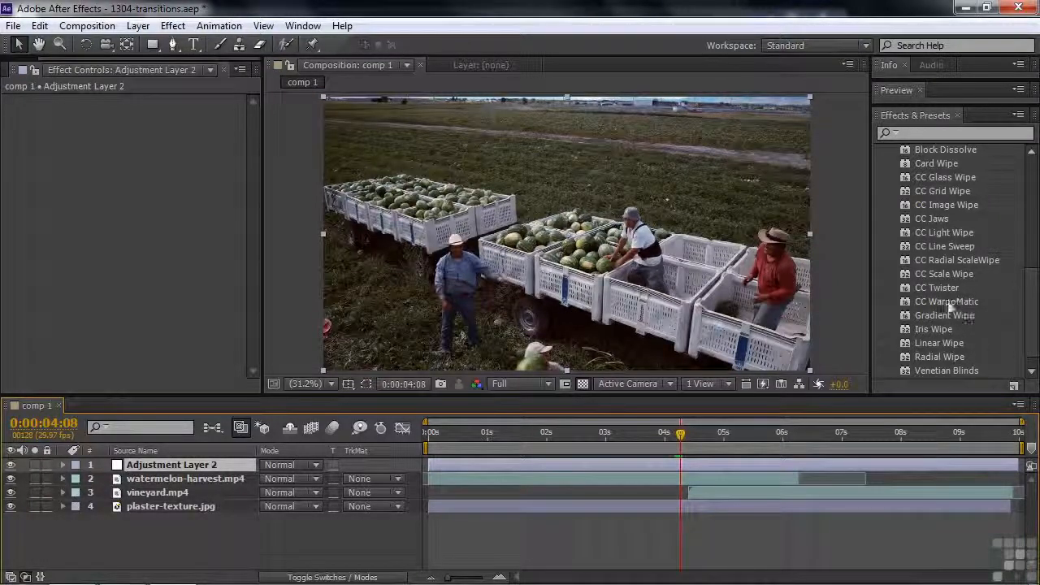
drag(915, 285, 709, 447)
click(686, 433)
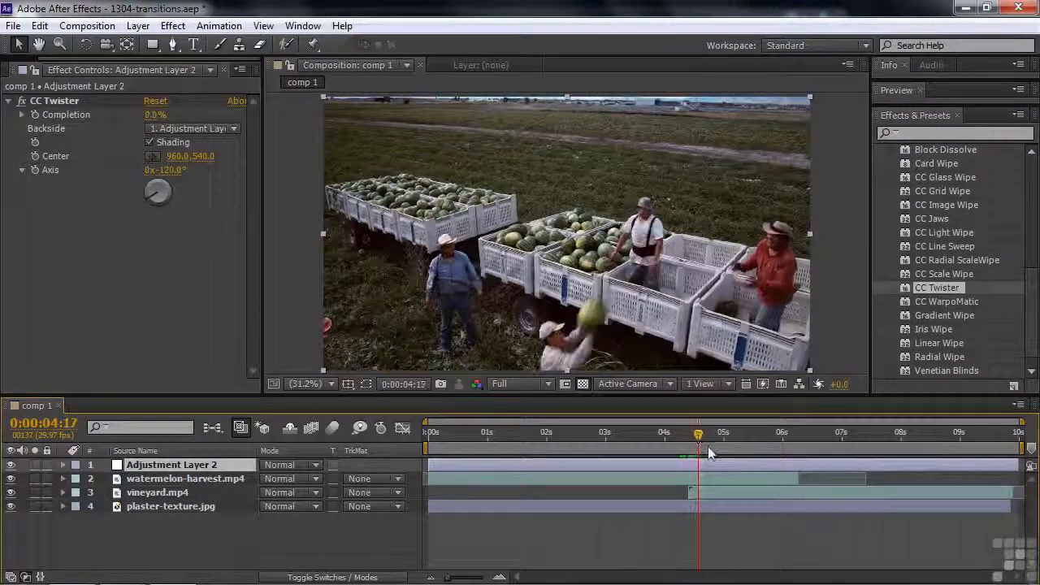
Set CC Twister's Backside to vineyard.mp4 and Completion to 100%, and scrub through the result to 0:00:07:20.
click(236, 128)
click(204, 206)
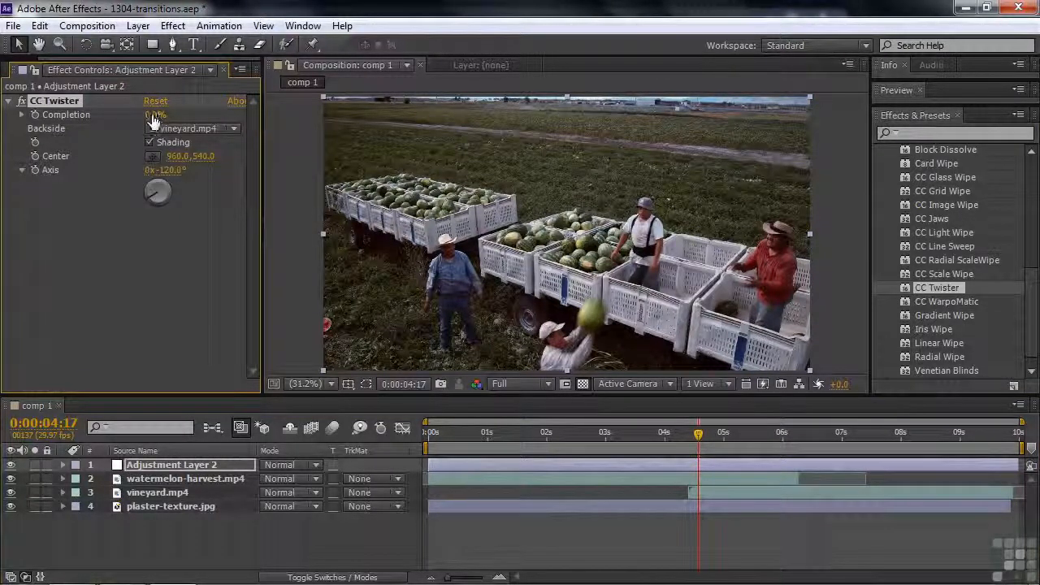
drag(154, 115, 309, 190)
drag(722, 440, 882, 455)
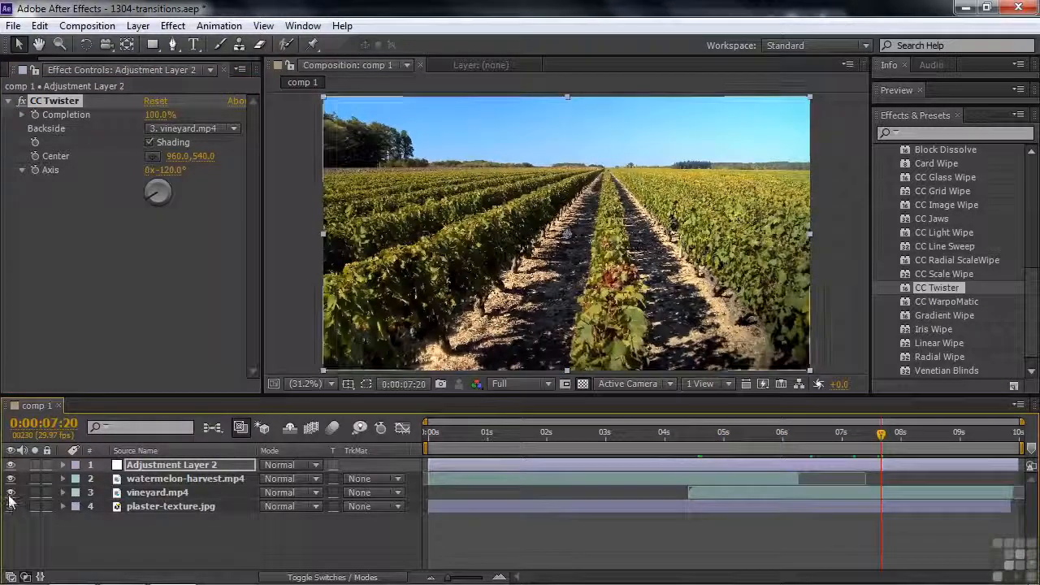
Hide vineyard.mp4 and trim the adjustment layer to run from 0:00:04:12 to the end of watermelon-harvest.mp4.
drag(887, 439, 802, 430)
drag(1008, 466, 688, 439)
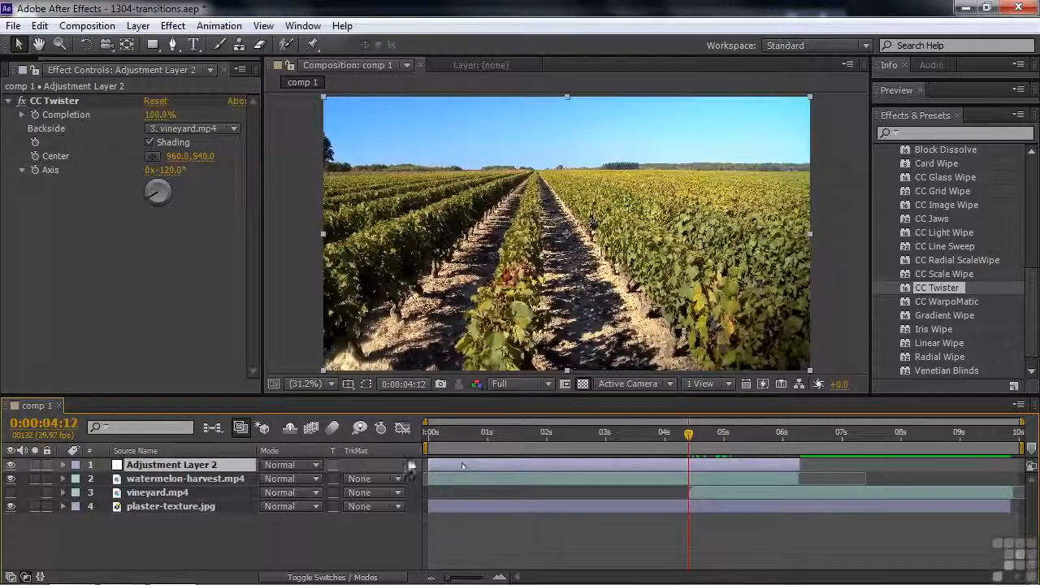
drag(424, 465, 688, 463)
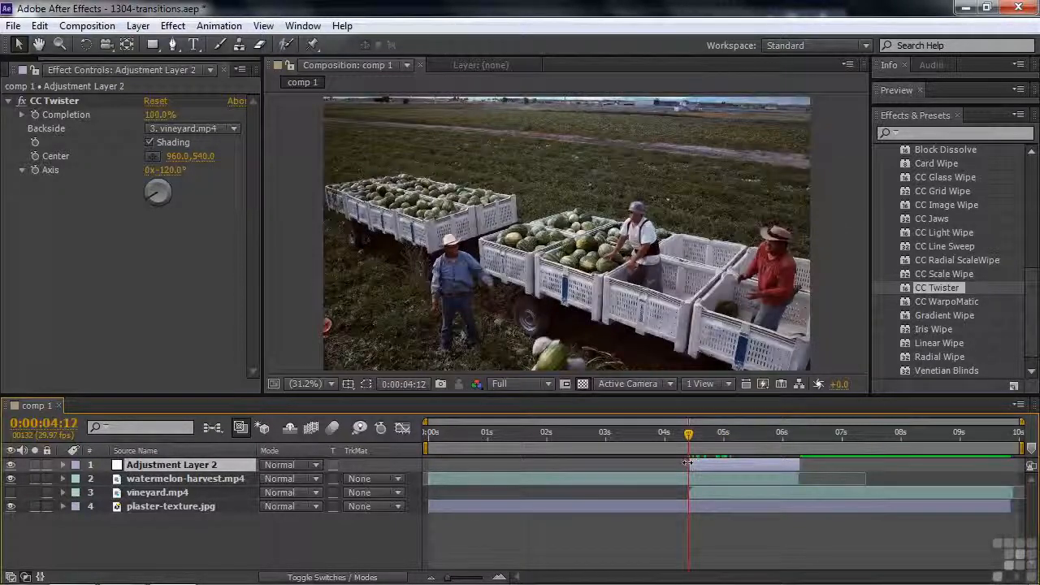
Scrub over the trimmed adjustment layer to 0:00:05:07 and set CC Twister's Completion to 48%.
drag(800, 432, 728, 454)
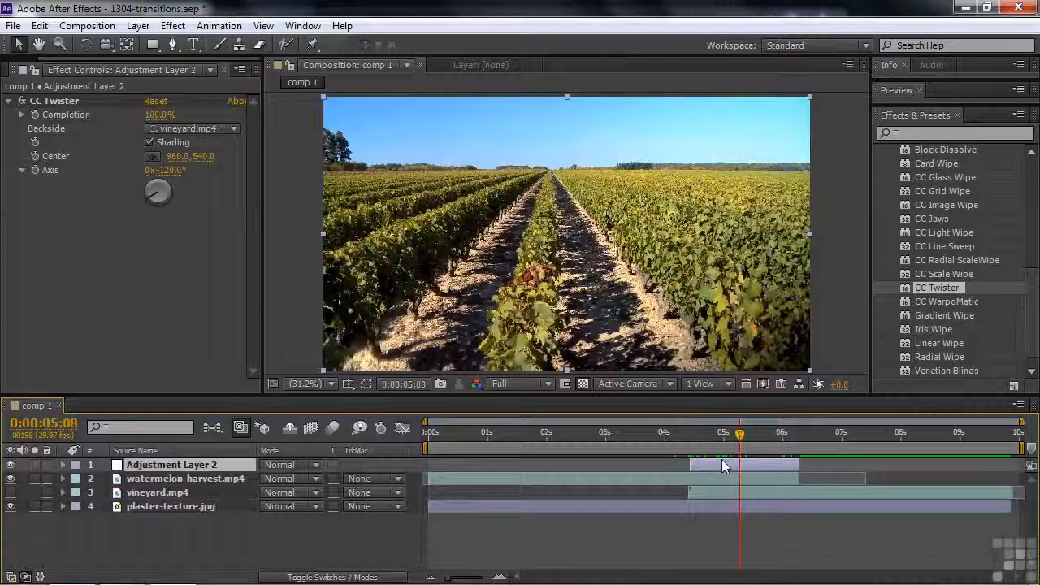
drag(743, 435, 715, 441)
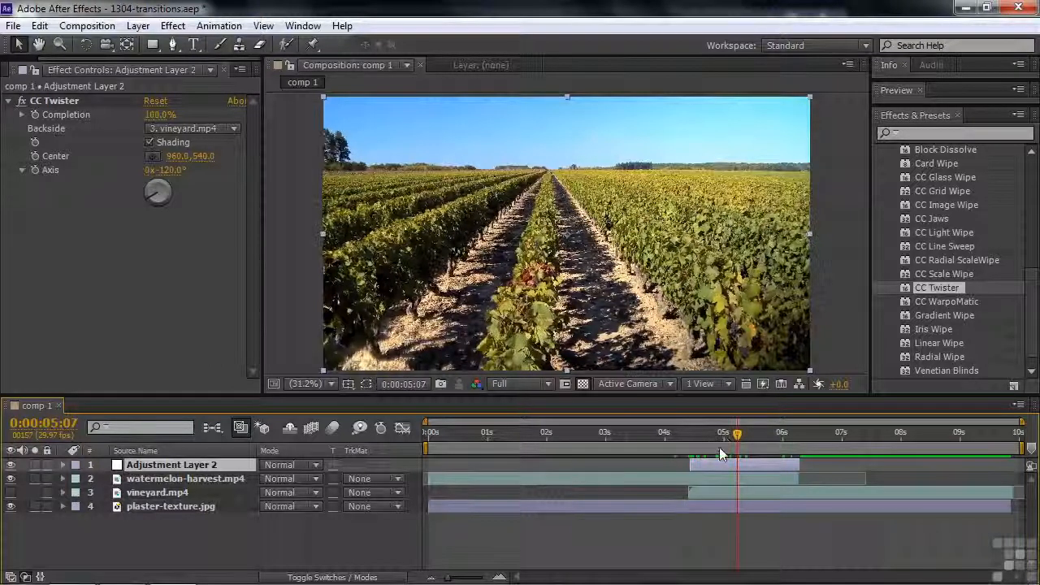
drag(158, 118, 72, 130)
mouse_move(124, 133)
mouse_down()
mouse_move(98, 141)
mouse_move(116, 143)
mouse_up()
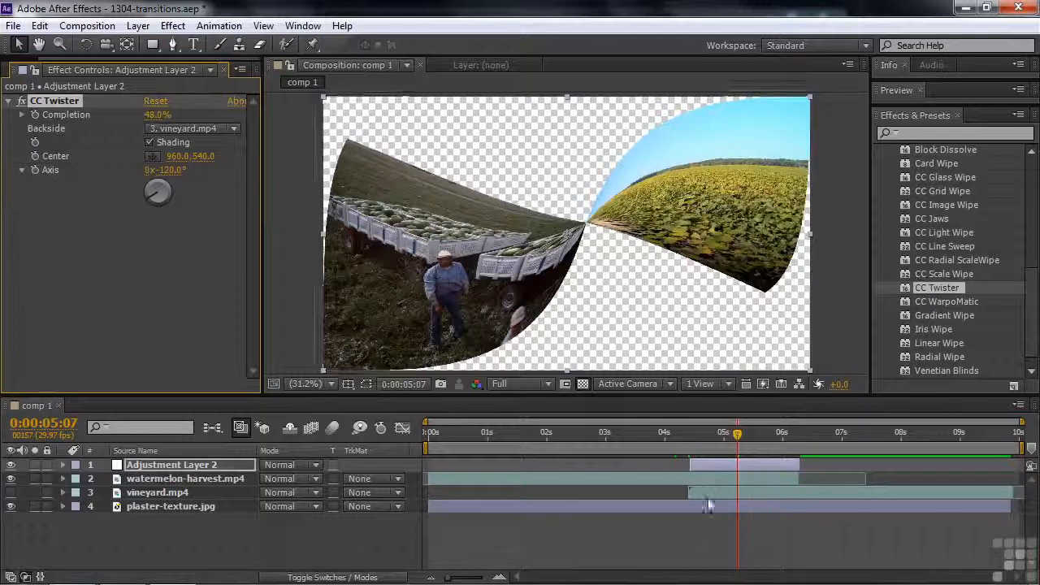